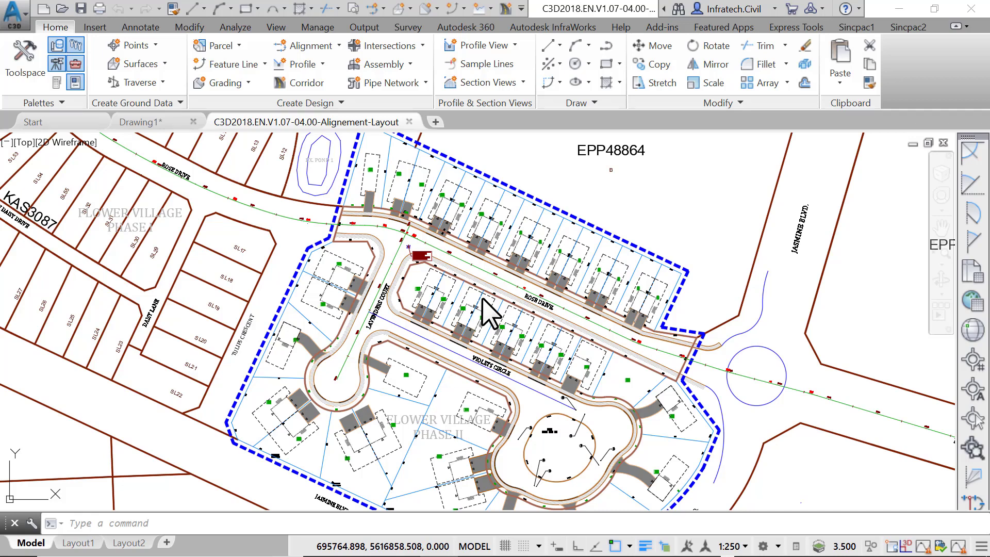
# Step: Start a new Centerline alignment named Violets Cir, described as 'Violets Cir Centerline'
pyautogui.click(316, 51)
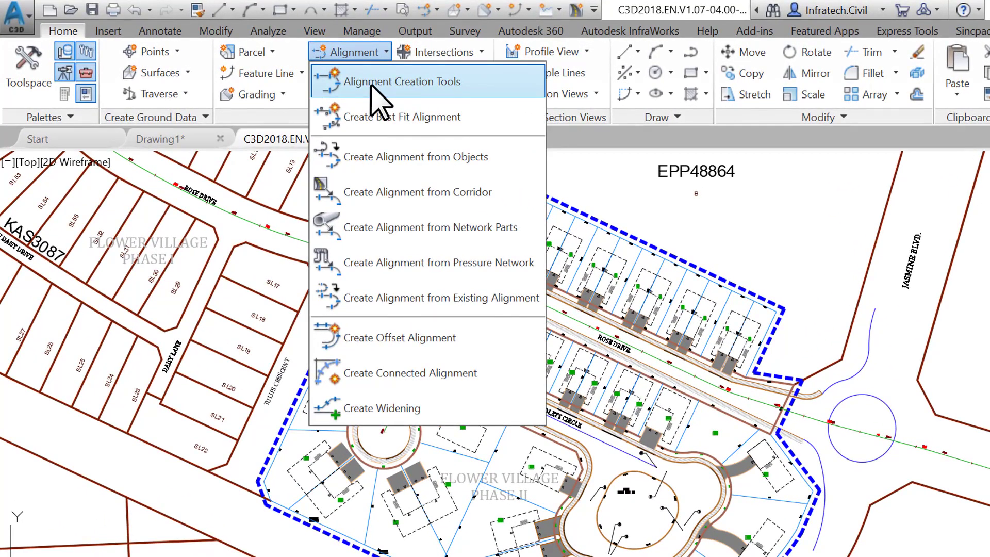
pyautogui.click(372, 87)
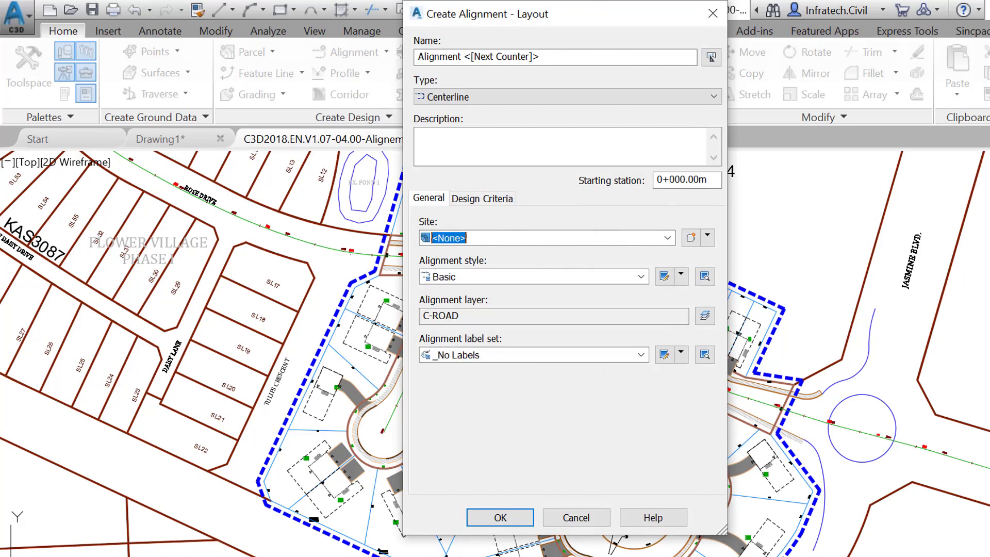
pyautogui.tripleClick(464, 57)
pyautogui.write('Violets Cir')
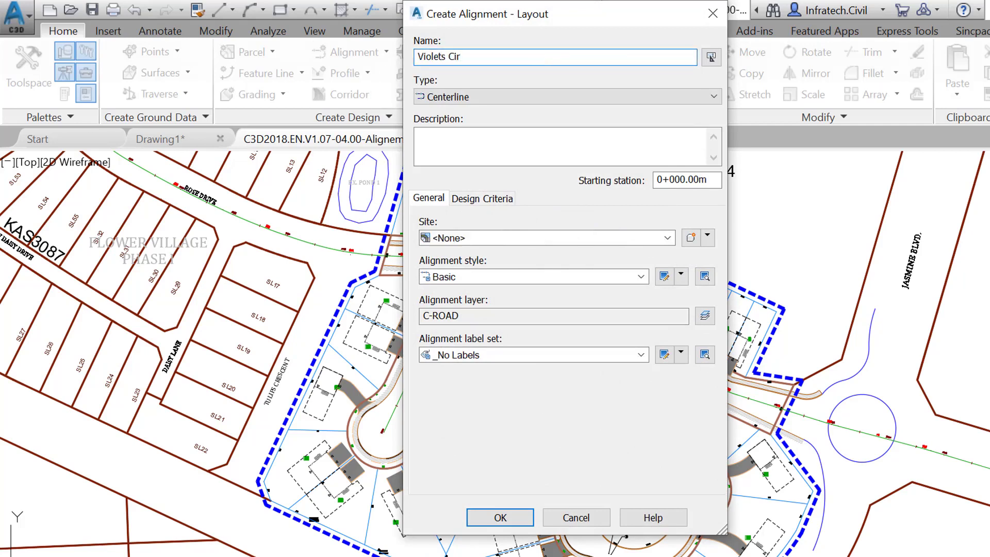
pyautogui.press('Tab')
pyautogui.hotkey('alt', 'Down')
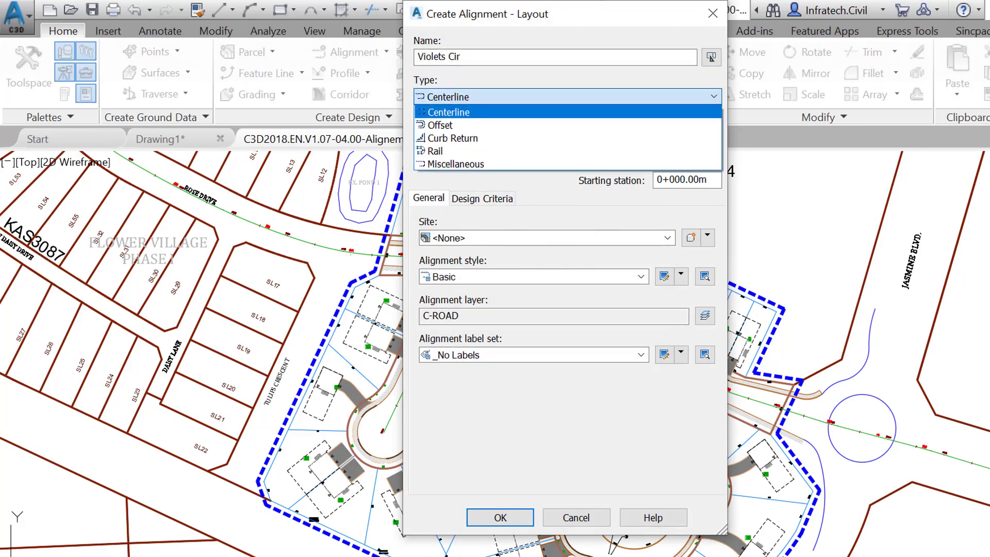
pyautogui.press('Return')
pyautogui.press('Tab')
pyautogui.write('Violets Cir ')
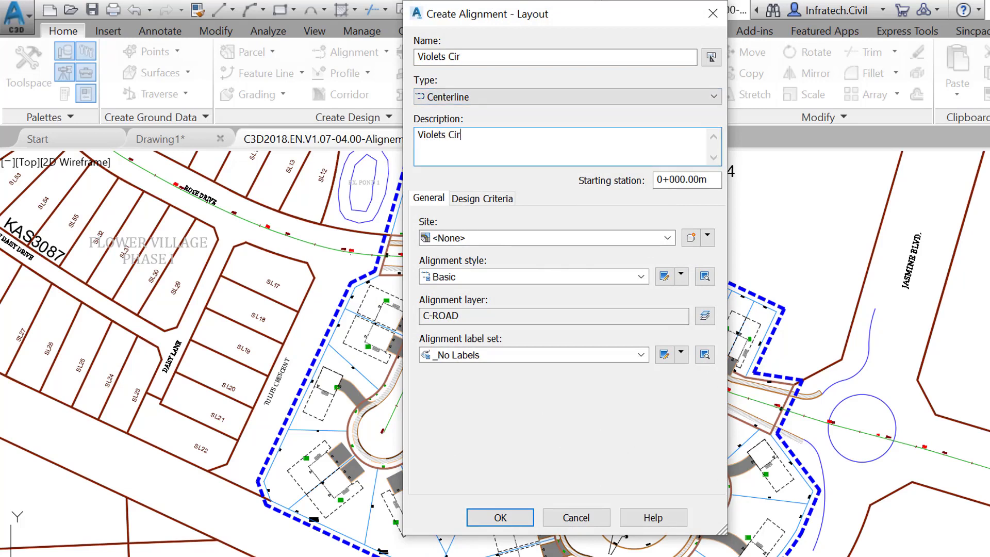
pyautogui.write('Centerline')
# Step: Use no site, Proposed style and Major Minor H+V Geometry Points labels, and create the alignment
pyautogui.click(641, 238)
pyautogui.click(644, 239)
pyautogui.click(615, 277)
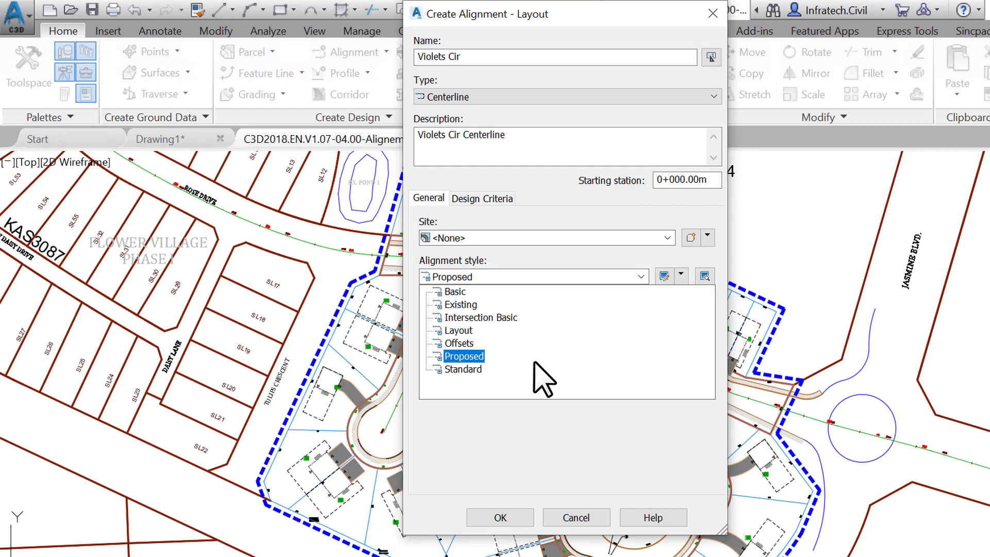
pyautogui.click(470, 356)
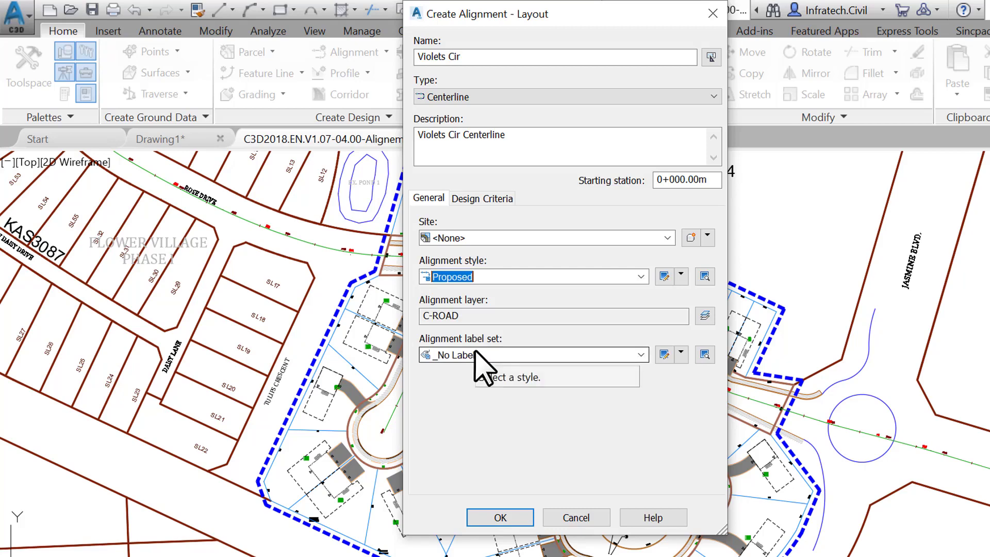
pyautogui.click(476, 357)
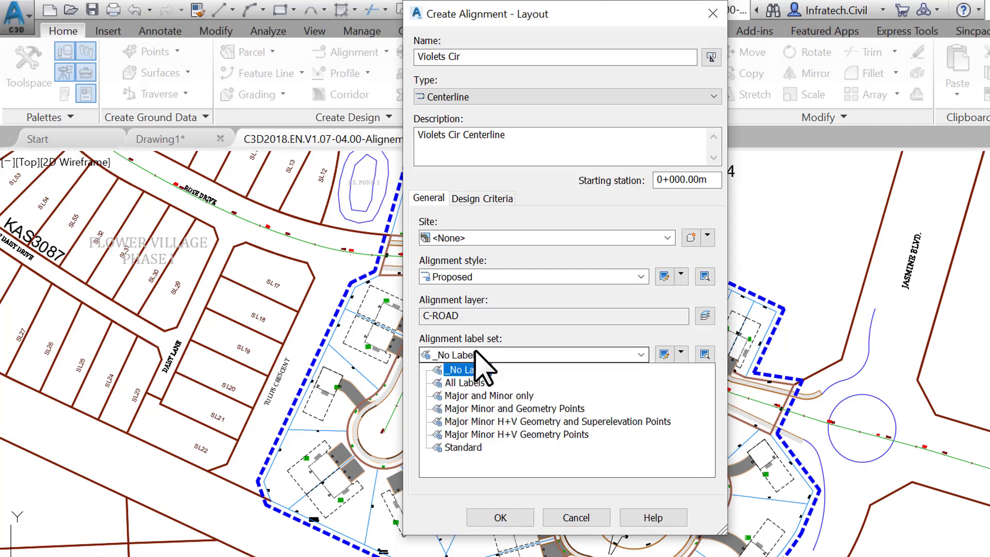
pyautogui.click(464, 434)
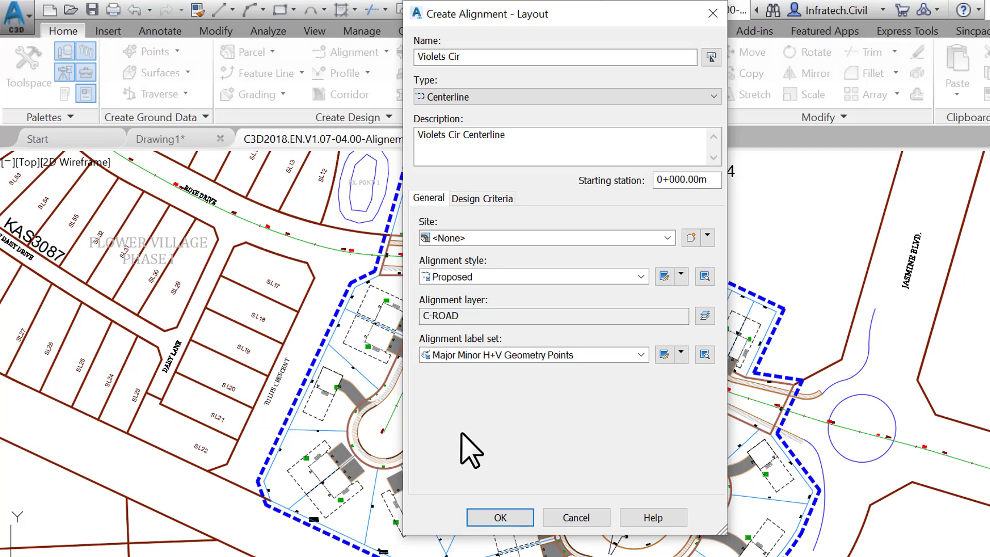
pyautogui.click(481, 197)
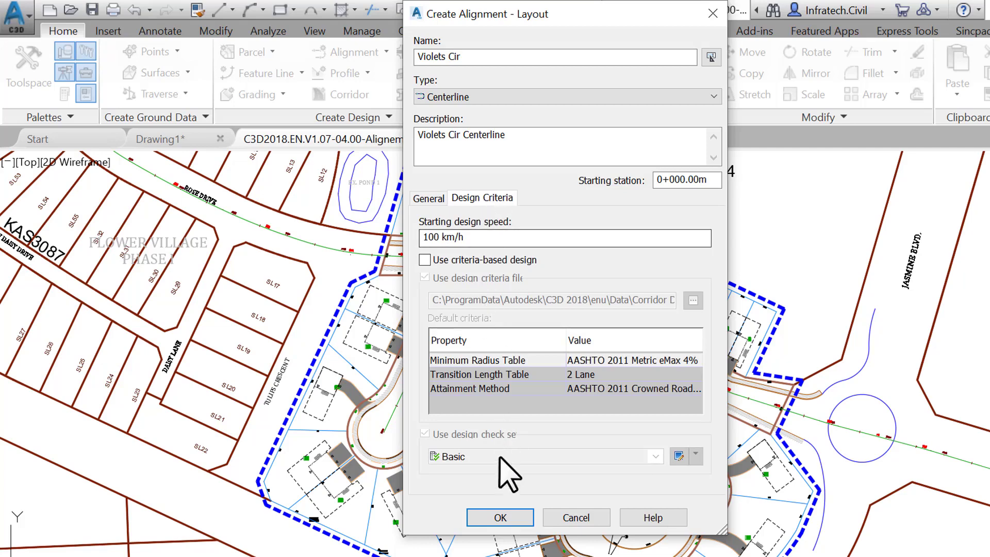
pyautogui.click(500, 517)
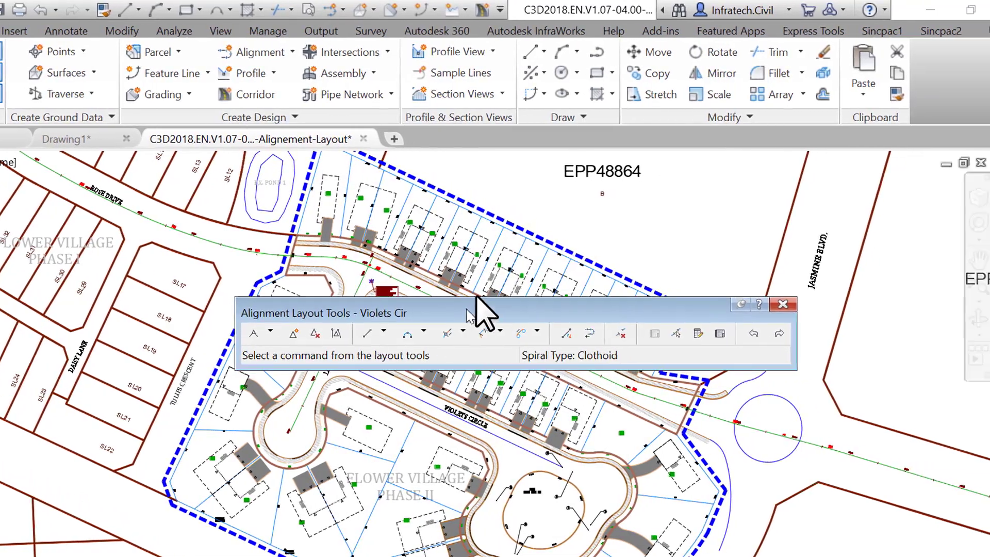
# Step: Move the Alignment Layout Tools toolbar off the road area and show the Tangent-Tangent layout options
pyautogui.moveTo(475, 301); pyautogui.dragTo(602, 163)
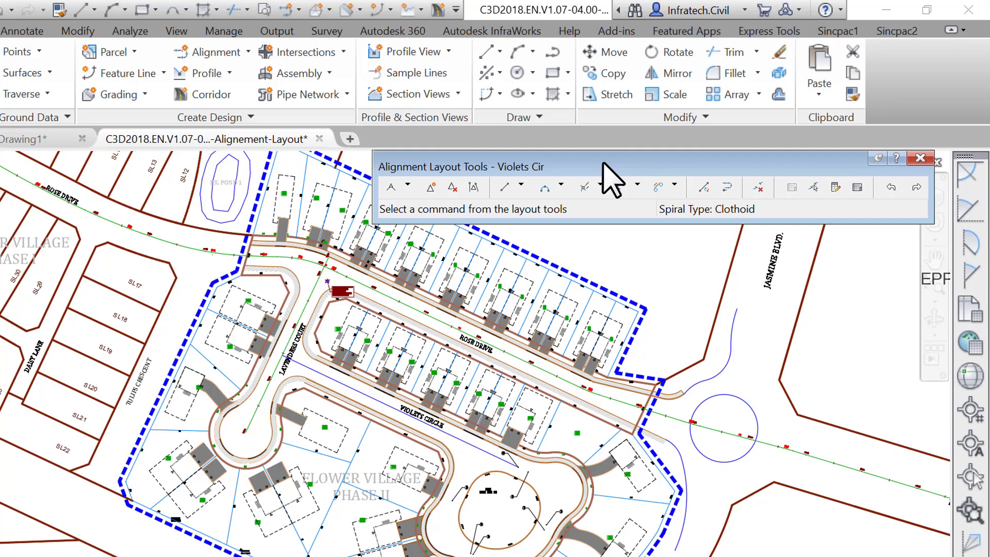
pyautogui.click(405, 186)
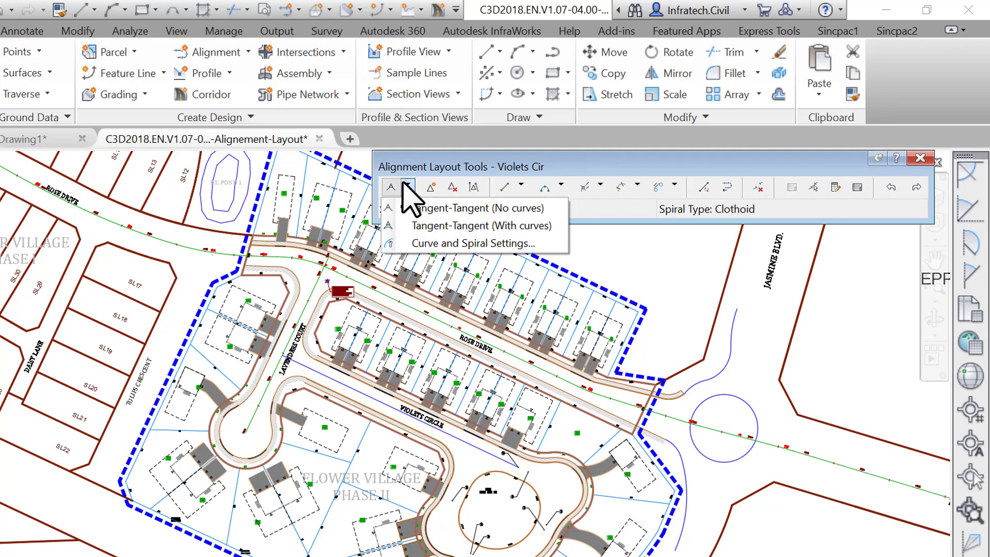
# Step: Keep Clothoid spirals and a 15.000m default curve radius in the Curve and Spiral Settings
pyautogui.click(411, 242)
pyautogui.click(403, 248)
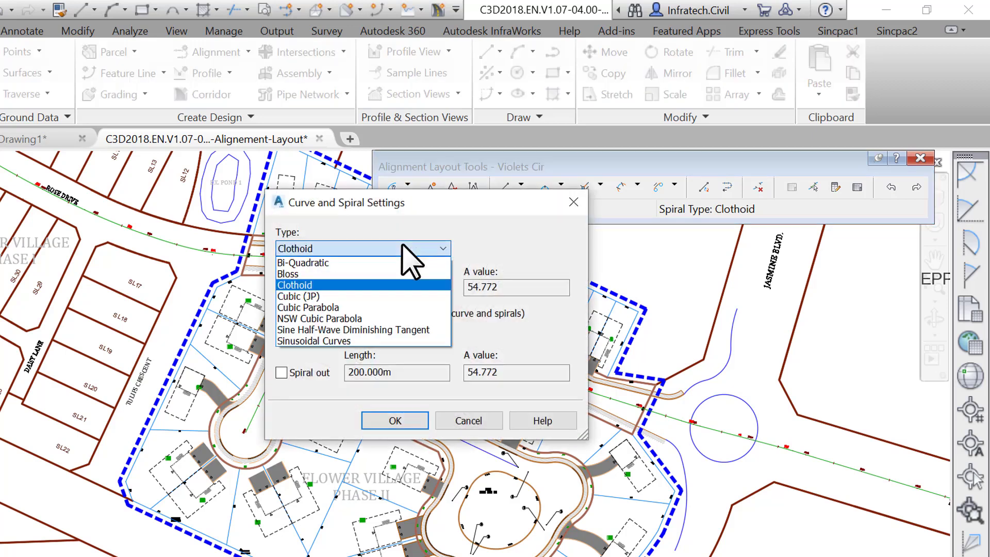
pyautogui.click(403, 247)
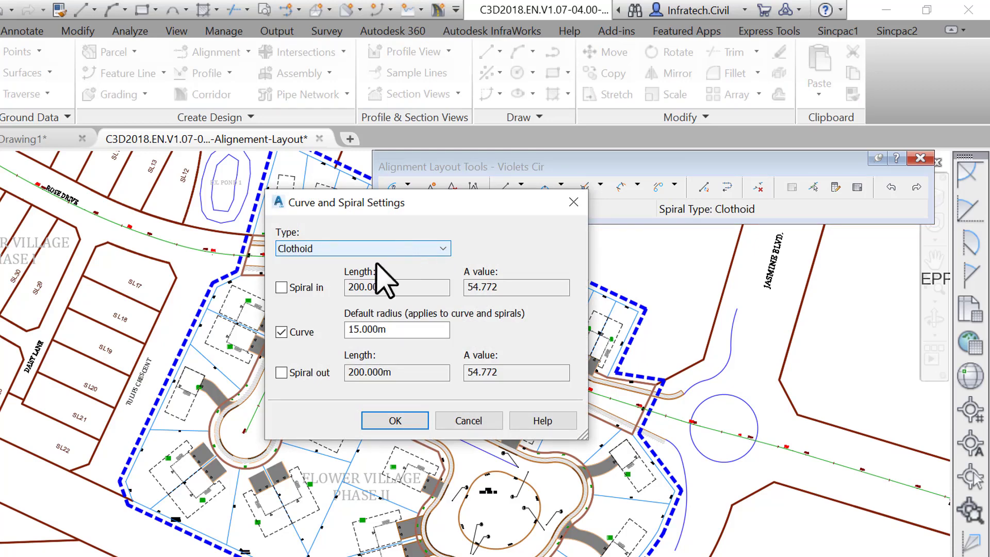
pyautogui.click(280, 331)
pyautogui.click(281, 331)
pyautogui.doubleClick(361, 329)
pyautogui.click(404, 420)
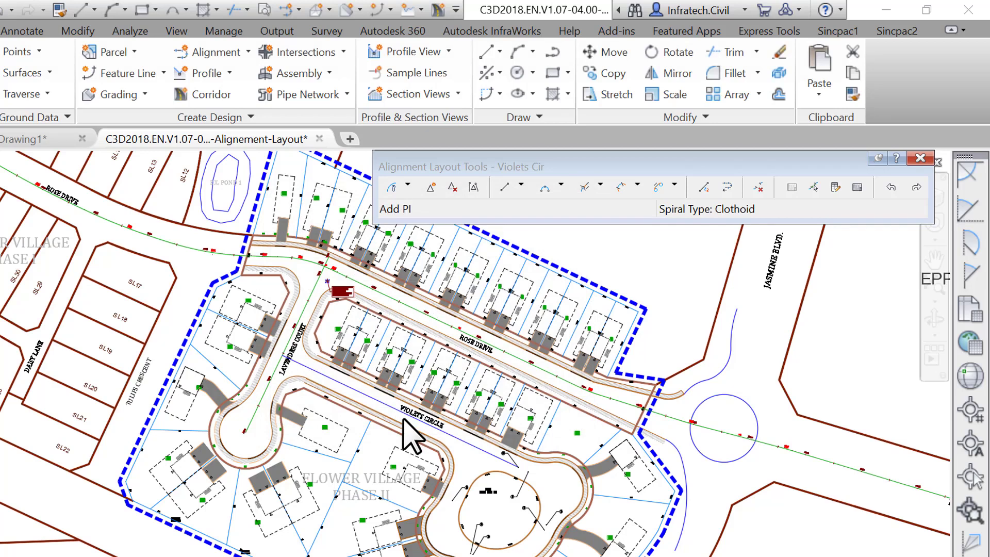
pyautogui.click(407, 185)
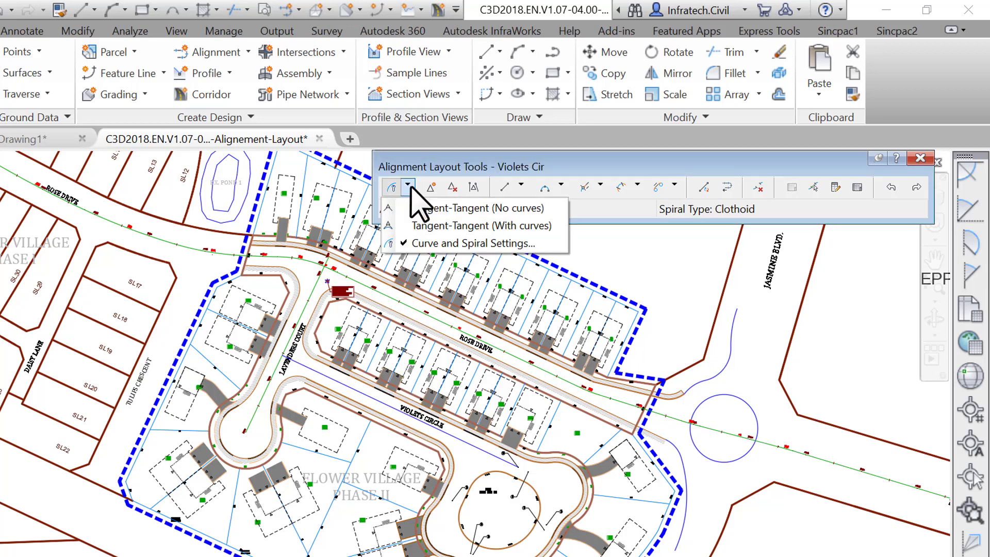
# Step: Start Tangent-Tangent (With curves) layout and pick points along the Violets Circle curb
pyautogui.click(419, 233)
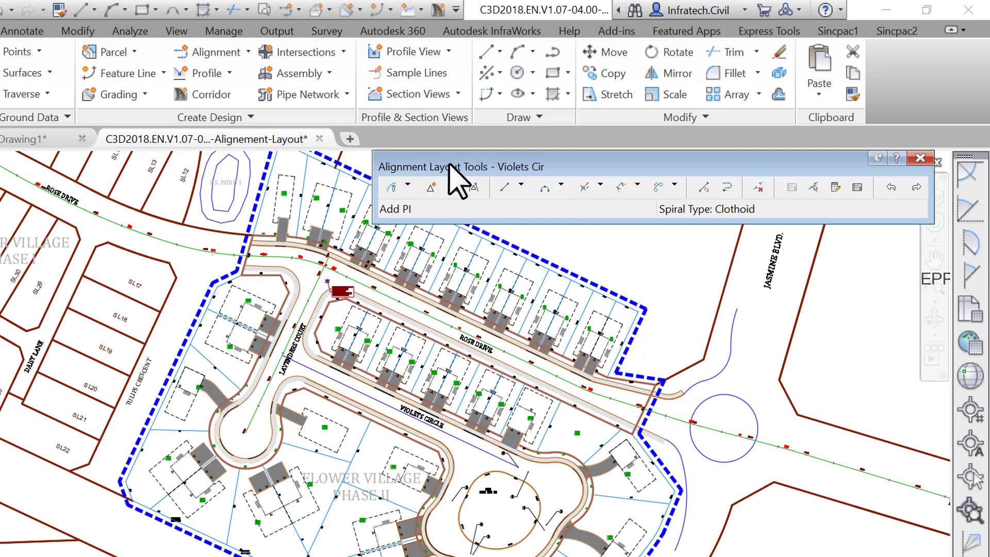
pyautogui.scroll(5, 254, 380)
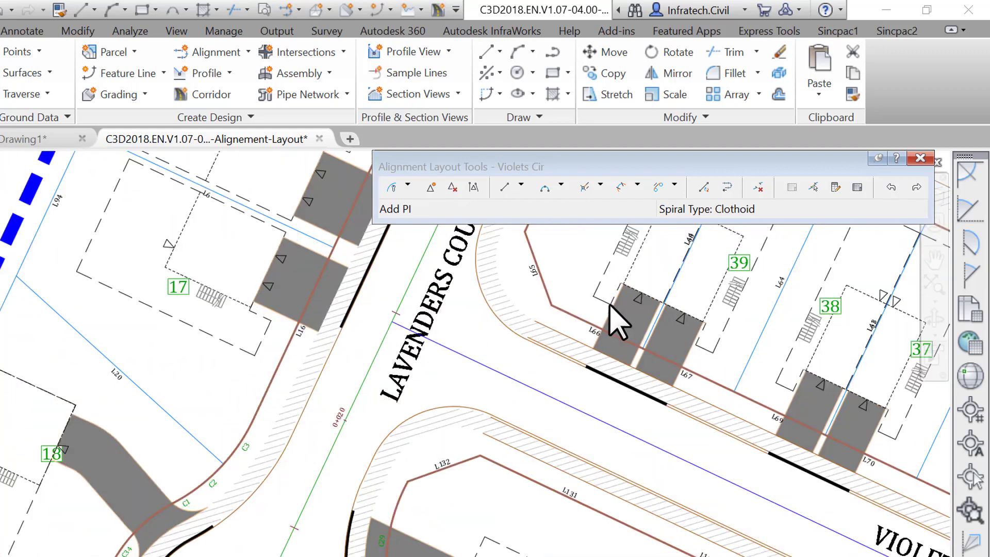
pyautogui.moveTo(611, 320)
pyautogui.mouseDown(button='middle')
pyautogui.moveTo(380, 356)
pyautogui.moveTo(334, 349)
pyautogui.mouseUp(button='middle')
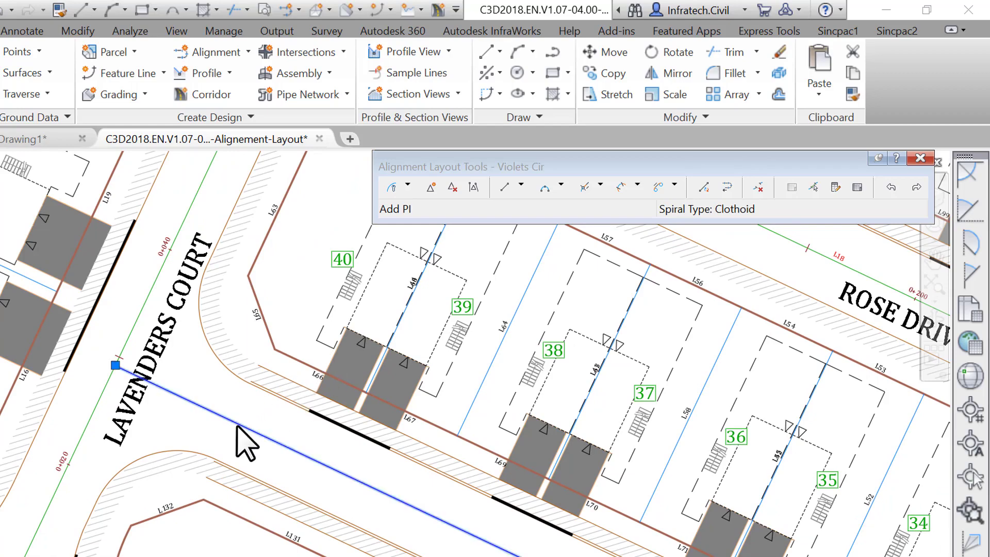
pyautogui.scroll(-2, 237, 427)
pyautogui.scroll(-5, 237, 427)
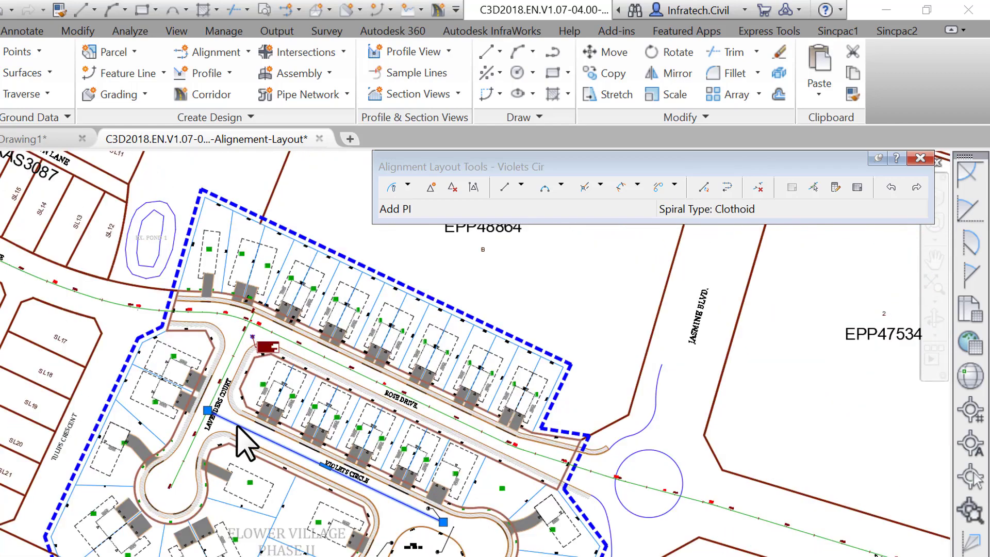
pyautogui.scroll(5, 237, 427)
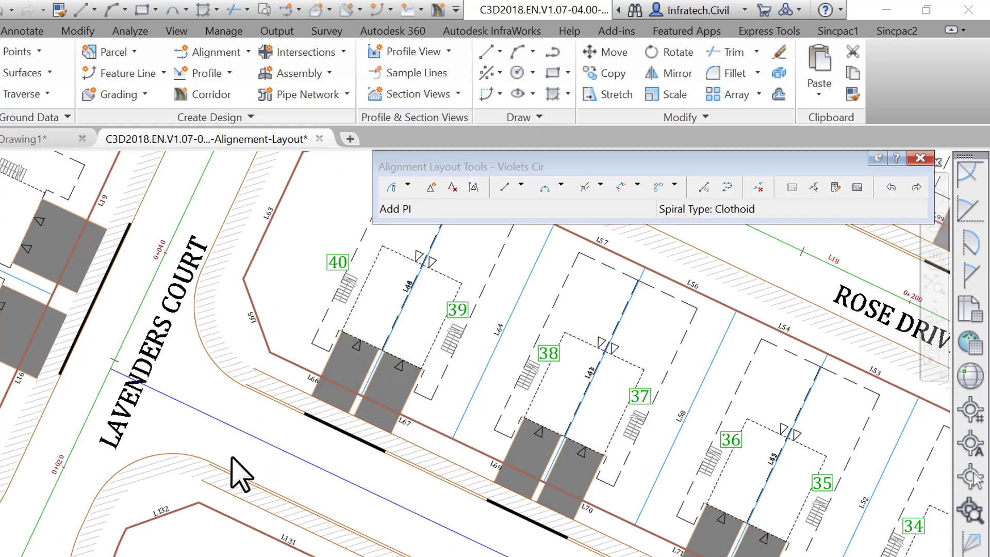
pyautogui.scroll(4, 205, 461)
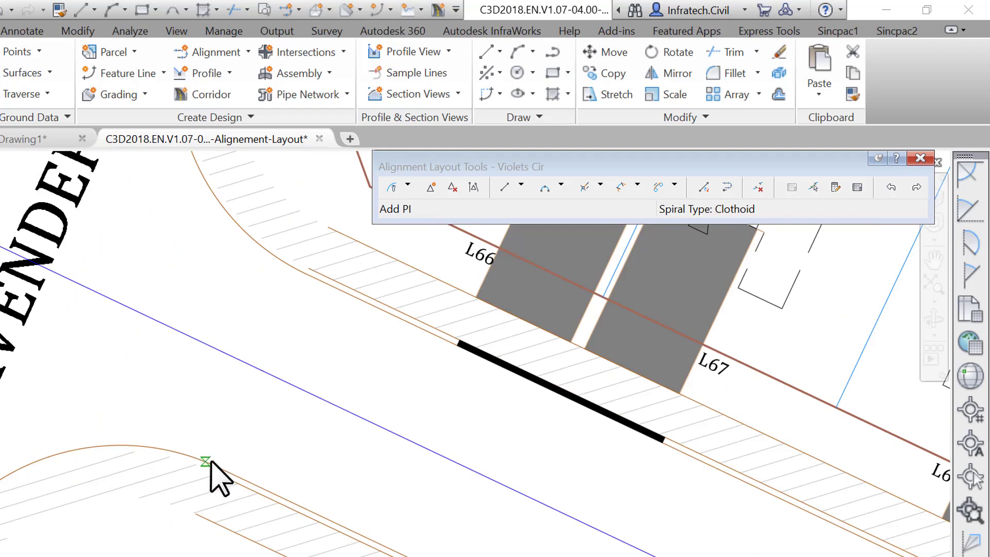
pyautogui.click(218, 466)
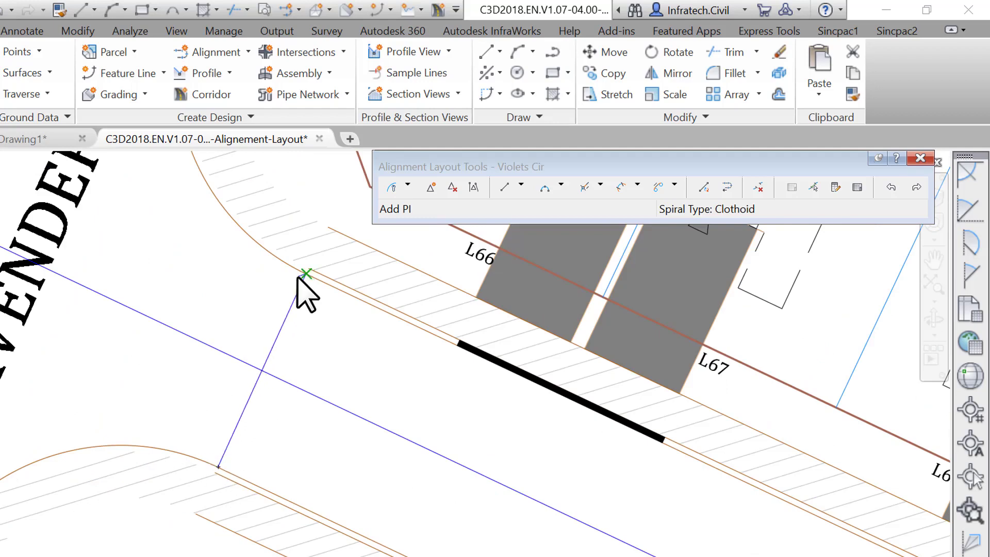
pyautogui.scroll(-5, 304, 294)
pyautogui.moveTo(232, 342)
pyautogui.mouseDown(button='middle')
pyautogui.moveTo(155, 330)
pyautogui.moveTo(315, 442)
pyautogui.mouseUp(button='middle')
pyautogui.scroll(3, 132, 310)
pyautogui.scroll(5, 327, 393)
pyautogui.click(349, 310)
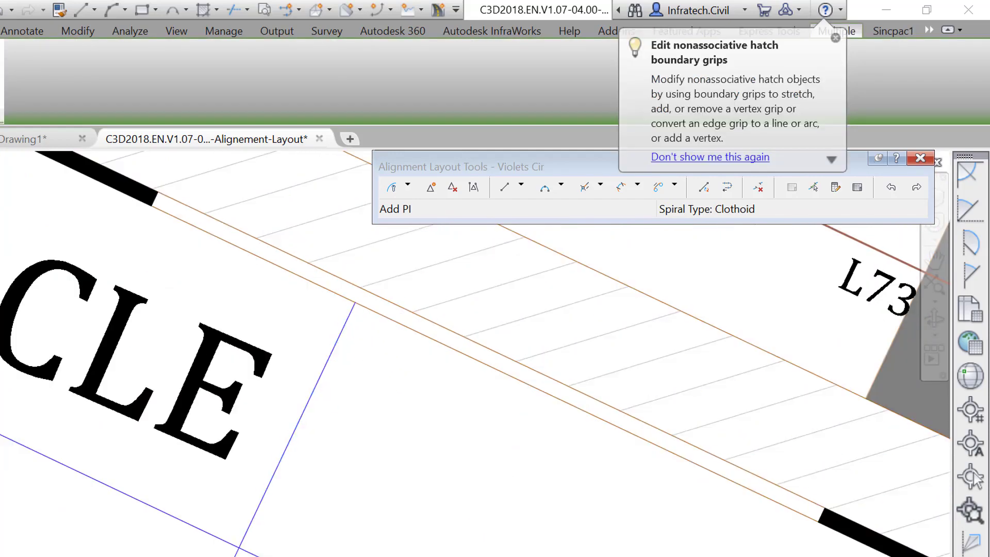
# Step: Erase the short connecting segment beside Violets Circle near Lavenders Court
pyautogui.scroll(-5, 379, 359)
pyautogui.click(355, 423)
pyautogui.scroll(-1, 253, 356)
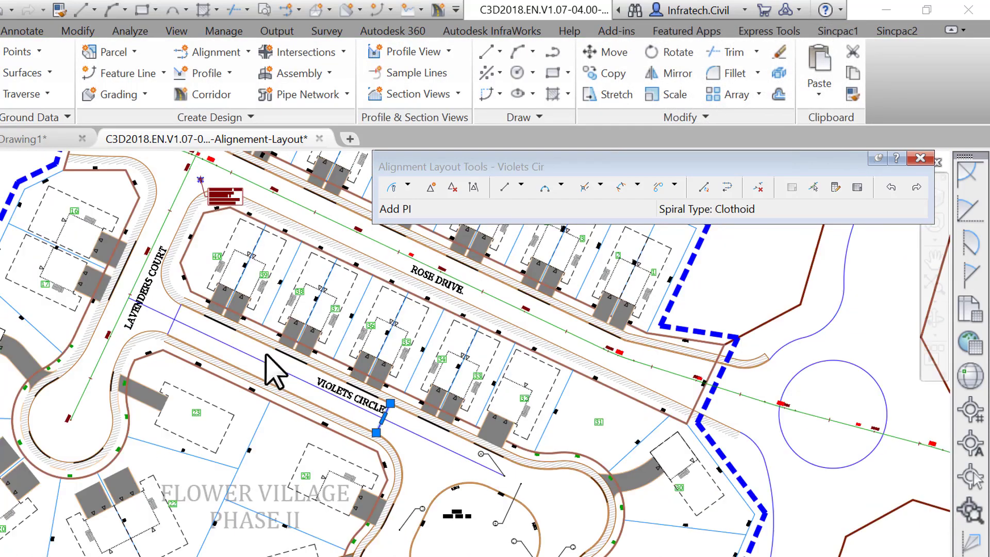
pyautogui.scroll(4, 187, 320)
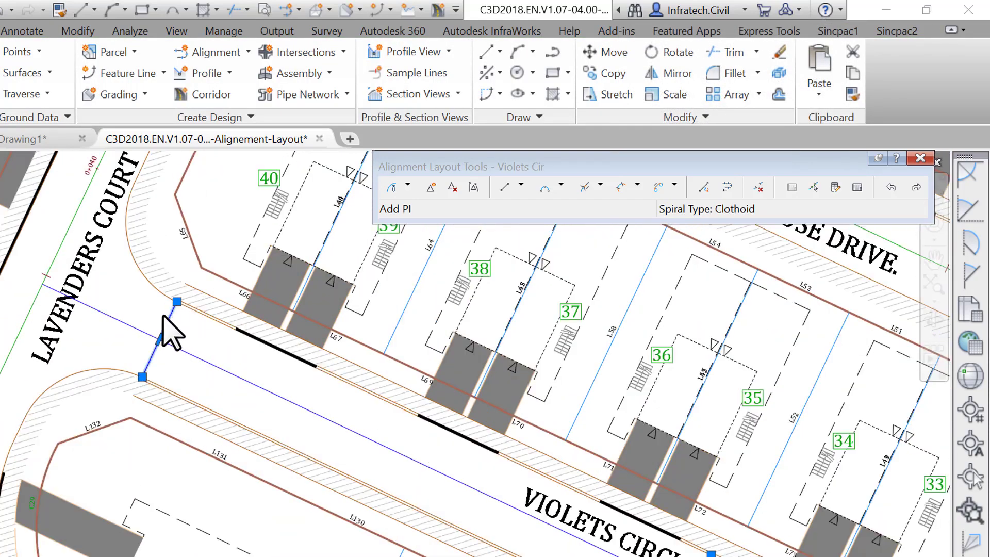
pyautogui.press('Delete')
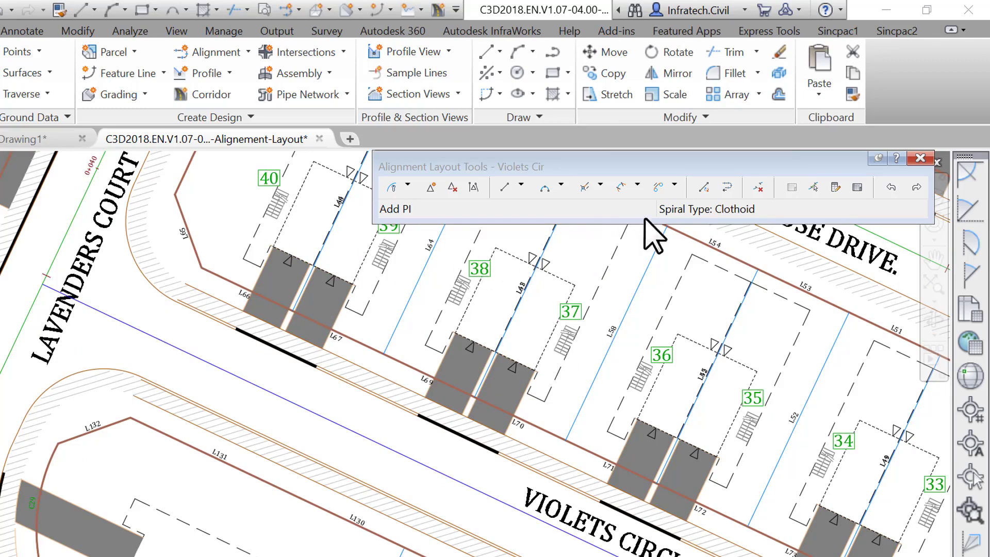
# Step: Start Convert AutoCAD line and arc, then browse the Line and Tangent-Tangent options
pyautogui.click(703, 188)
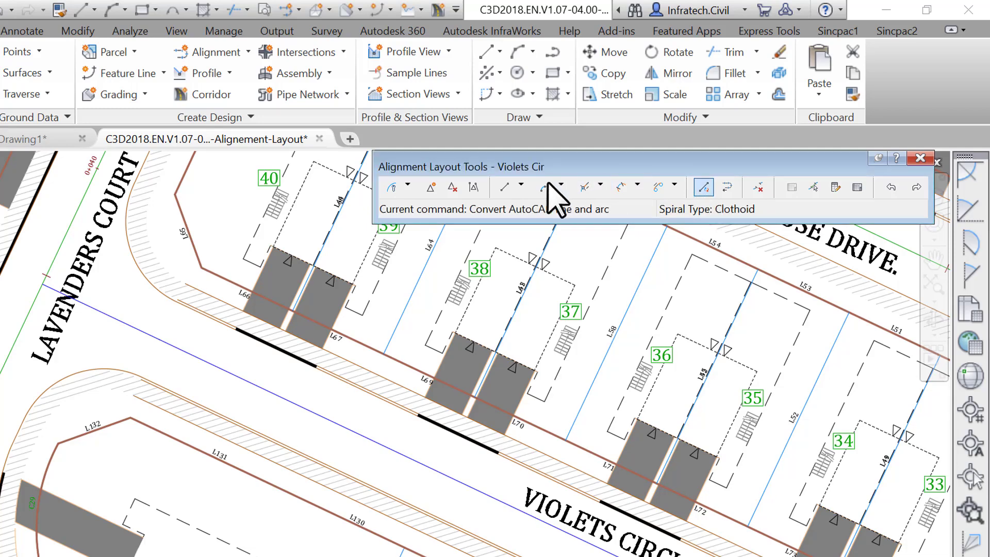
pyautogui.click(521, 187)
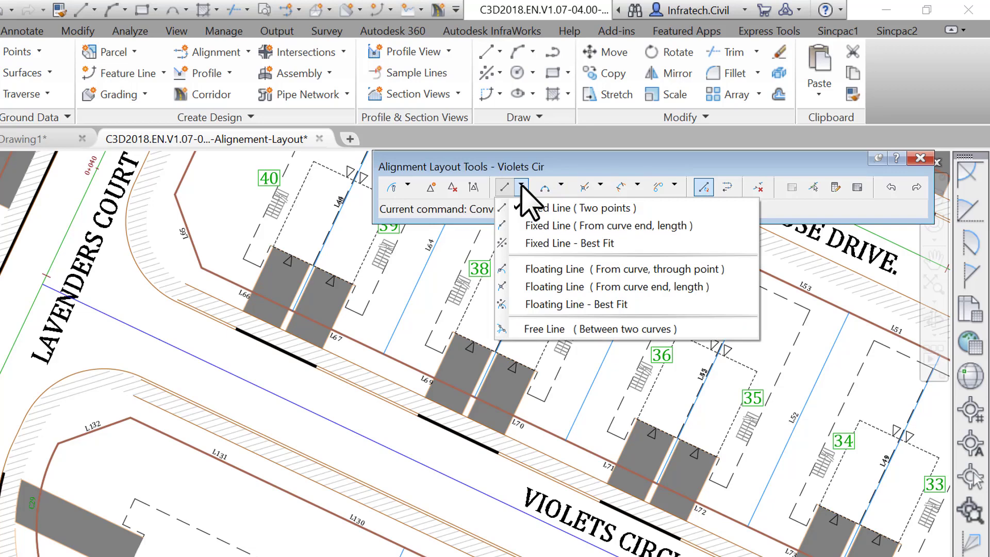
pyautogui.click(521, 187)
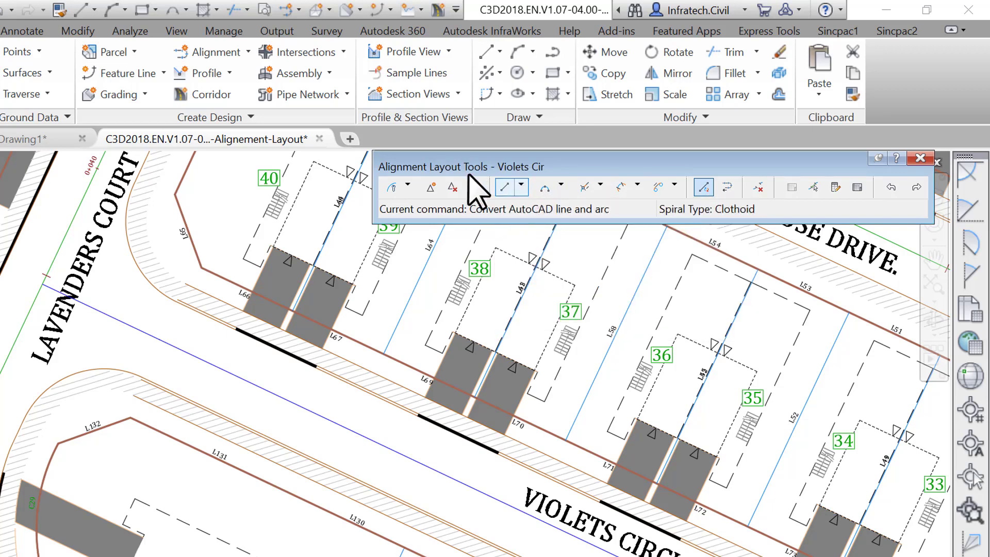
pyautogui.click(407, 185)
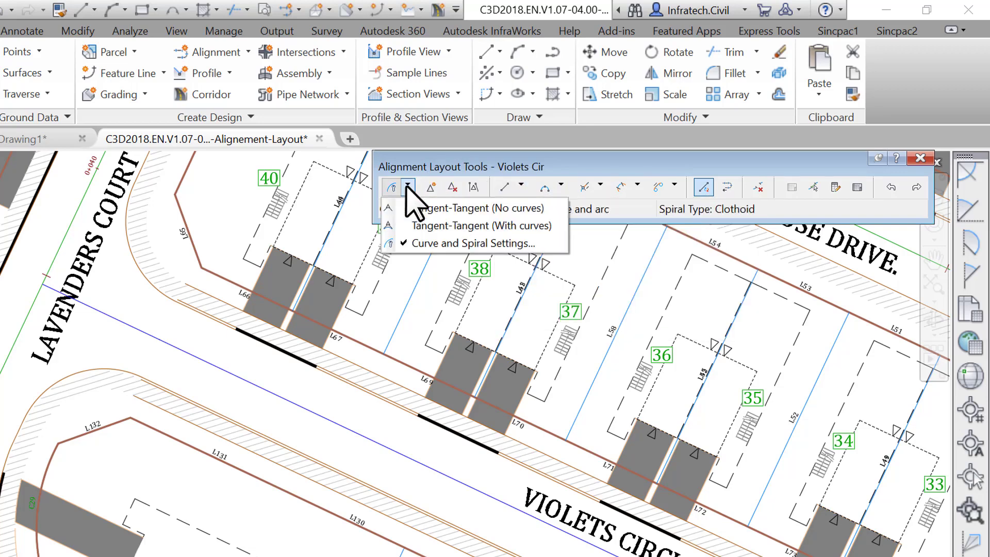
# Step: Lay a Tangent-Tangent (With curves) tangent from the Lavenders Court endpoint to station 0+089.75
pyautogui.click(416, 226)
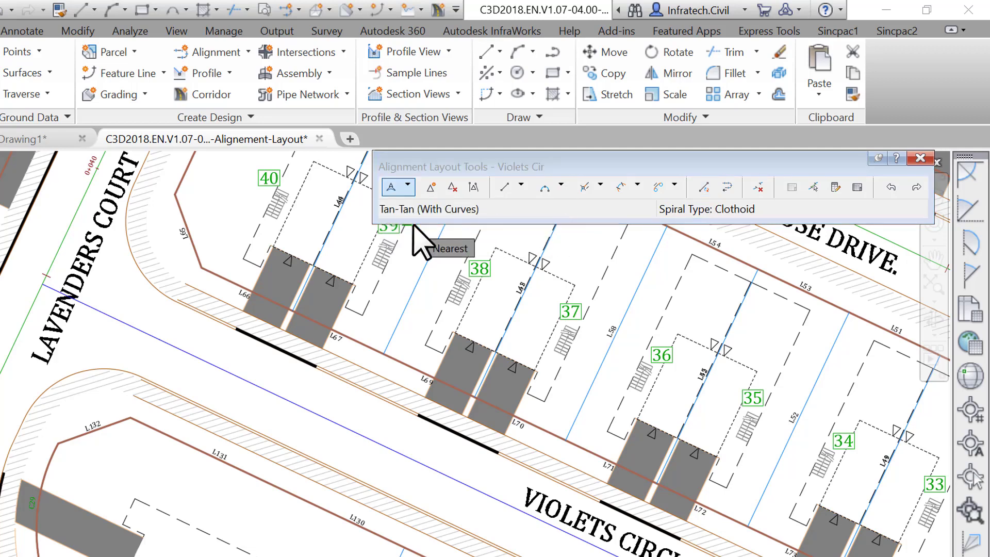
pyautogui.click(49, 287)
pyautogui.scroll(-3, 298, 457)
pyautogui.moveTo(299, 457); pyautogui.dragTo(107, 310, button='middle')
pyautogui.scroll(6, 358, 393)
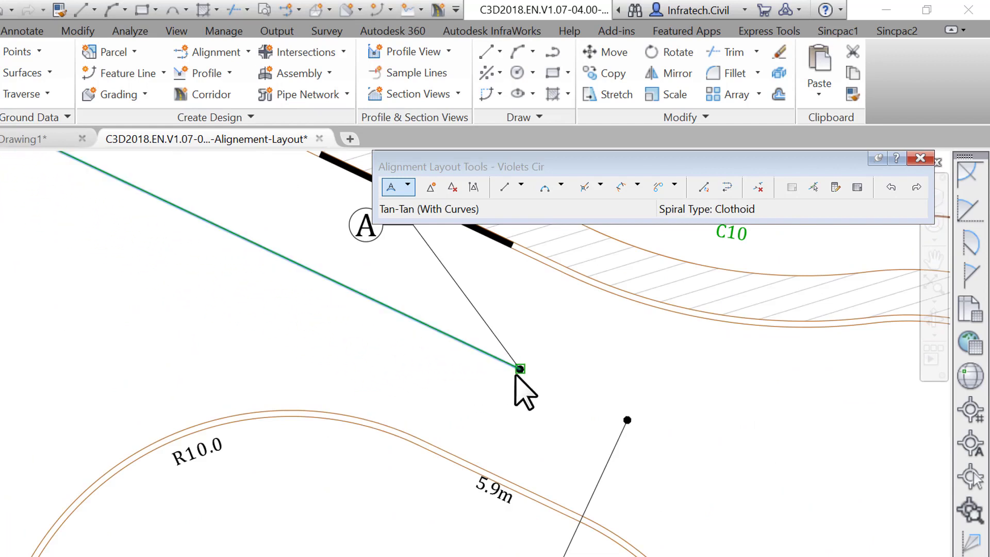
pyautogui.click(520, 369)
pyautogui.scroll(-3, 503, 443)
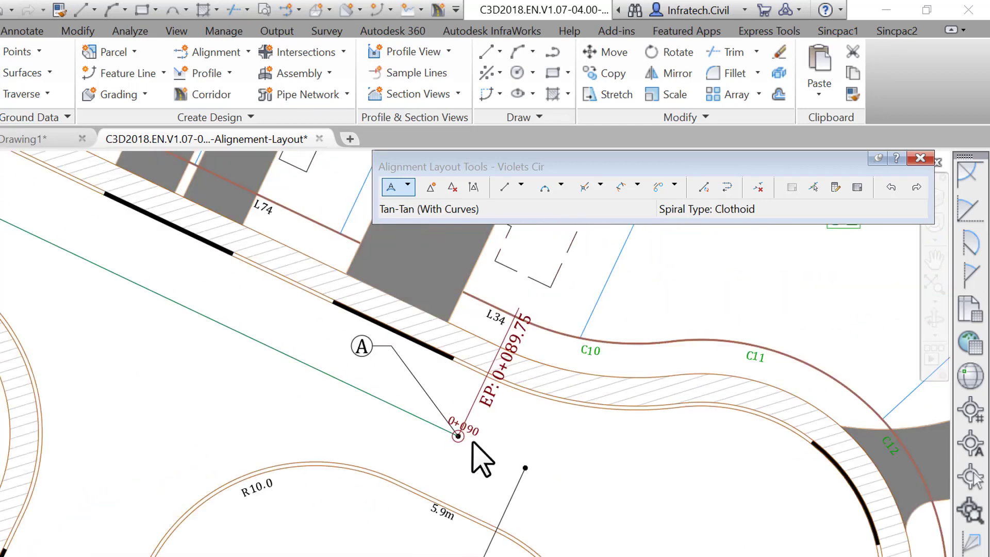
pyautogui.scroll(-3, 522, 479)
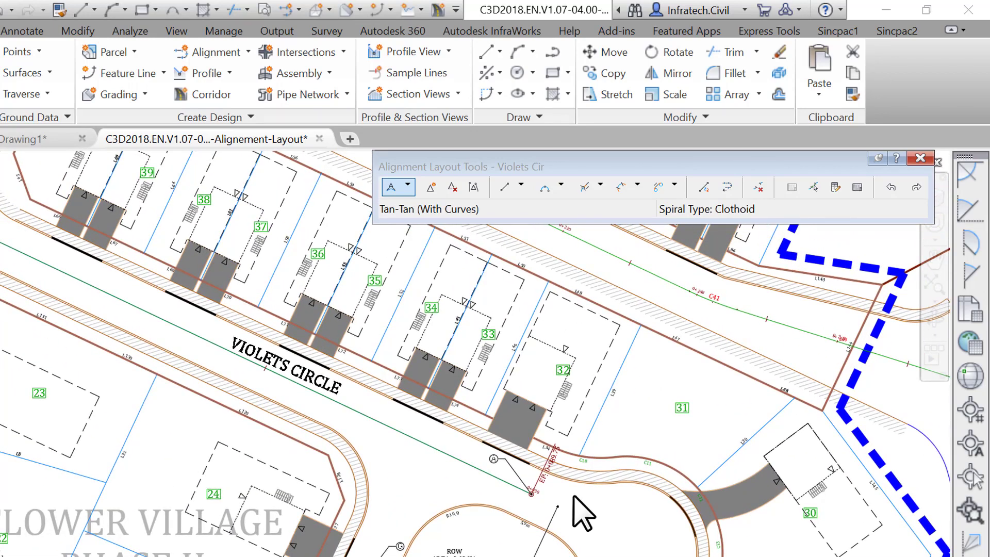
pyautogui.click(600, 186)
pyautogui.click(602, 185)
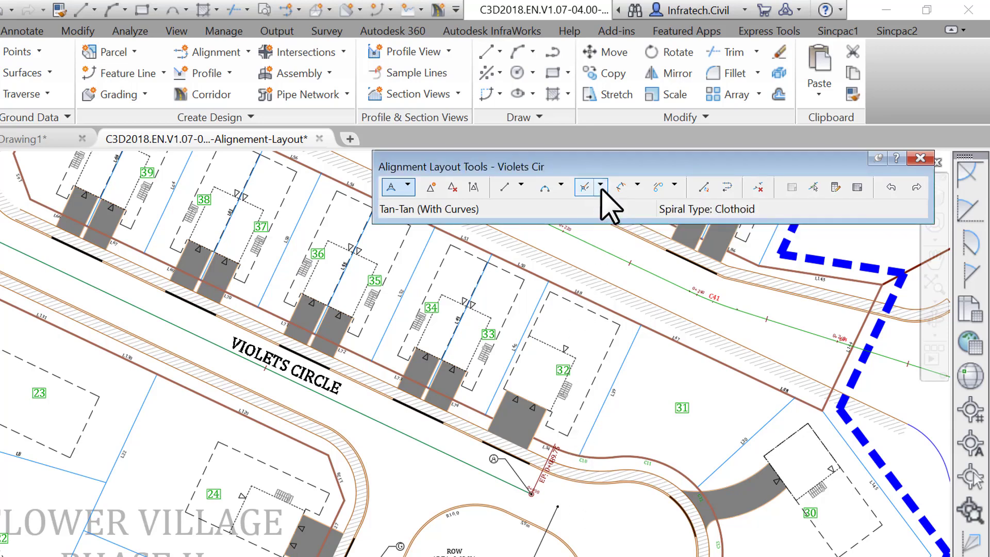
pyautogui.click(560, 186)
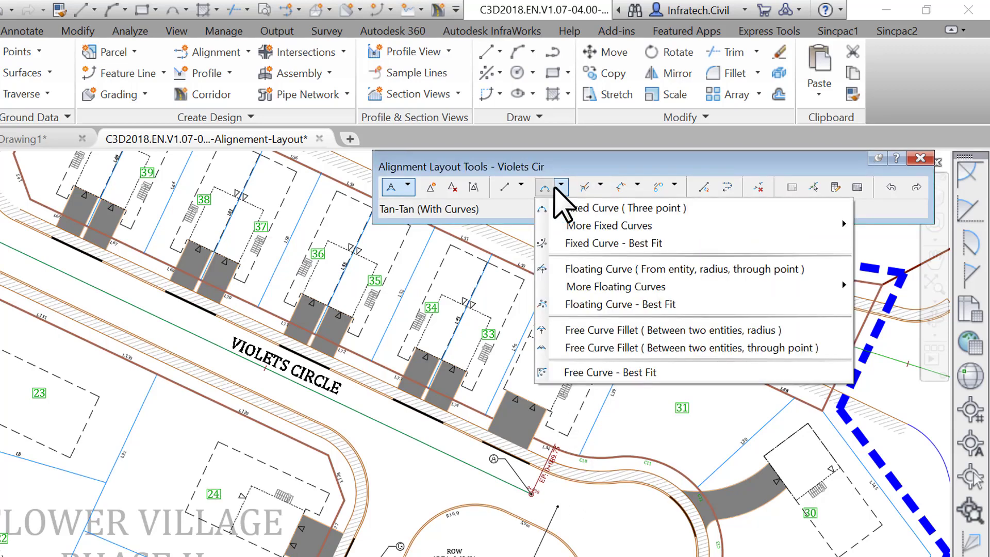
pyautogui.click(560, 186)
pyautogui.click(521, 186)
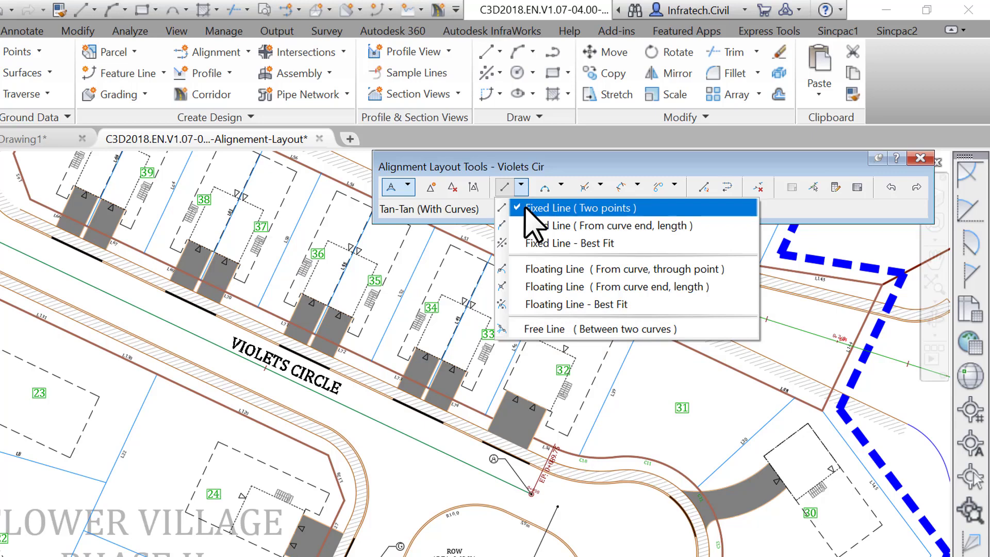
pyautogui.click(525, 207)
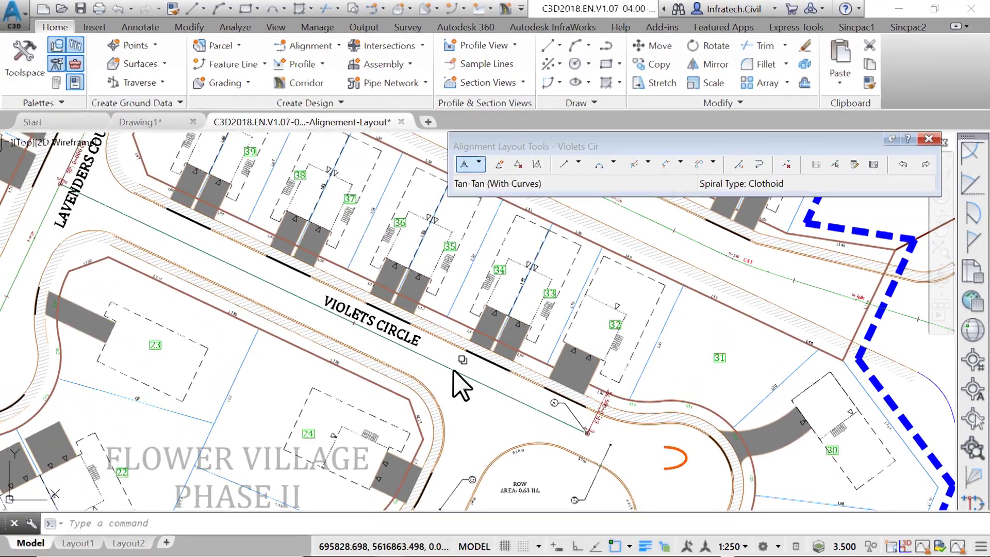
pyautogui.click(412, 398)
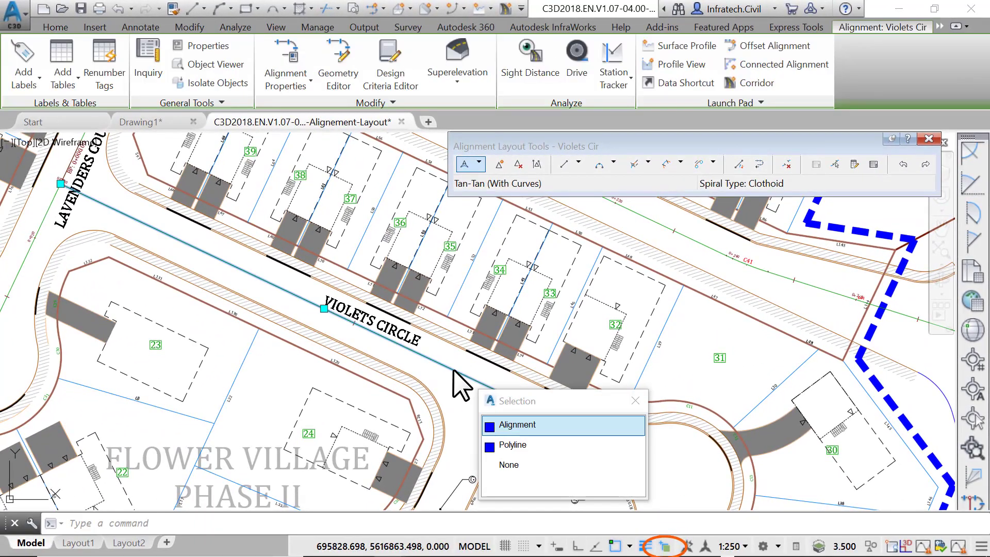
pyautogui.click(503, 424)
pyautogui.rightClick(503, 427)
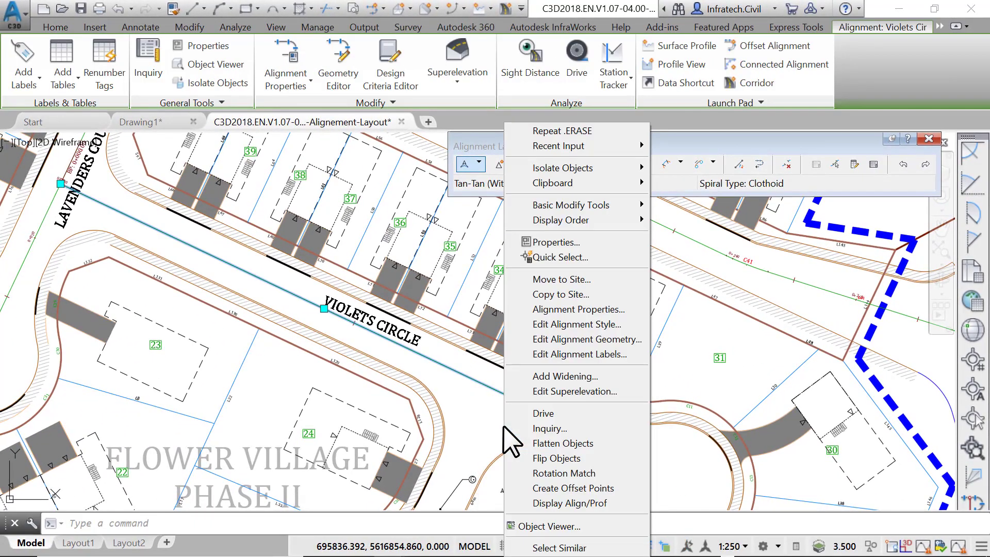
pyautogui.click(555, 339)
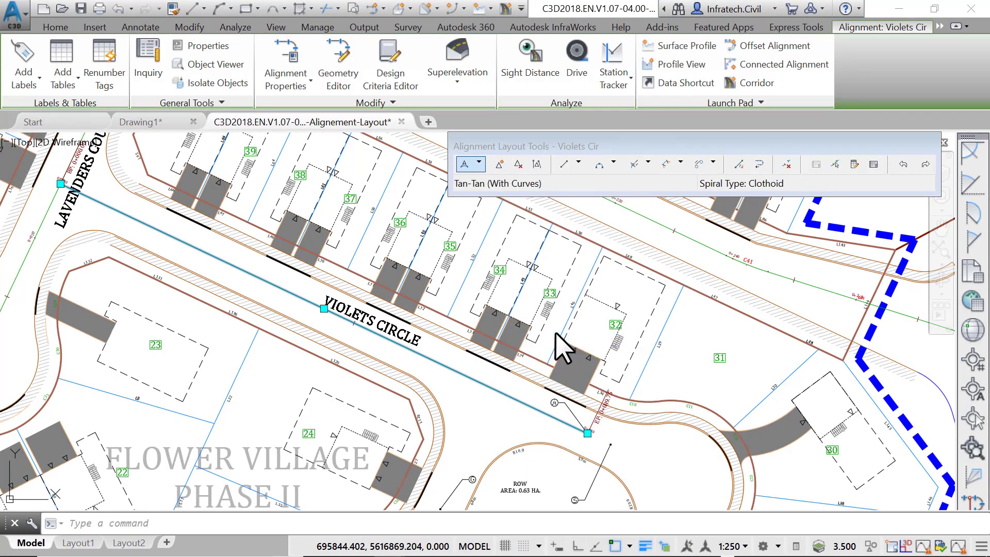
pyautogui.press('Escape')
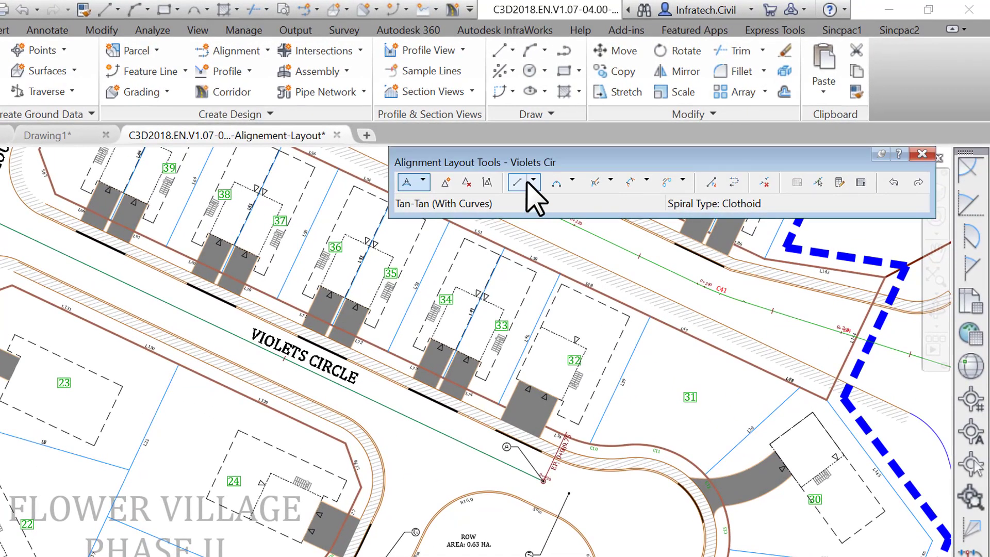
# Step: Add a Fixed Line (Two points) from the alignment end to the cul-de-sac node at 0+094
pyautogui.click(576, 163)
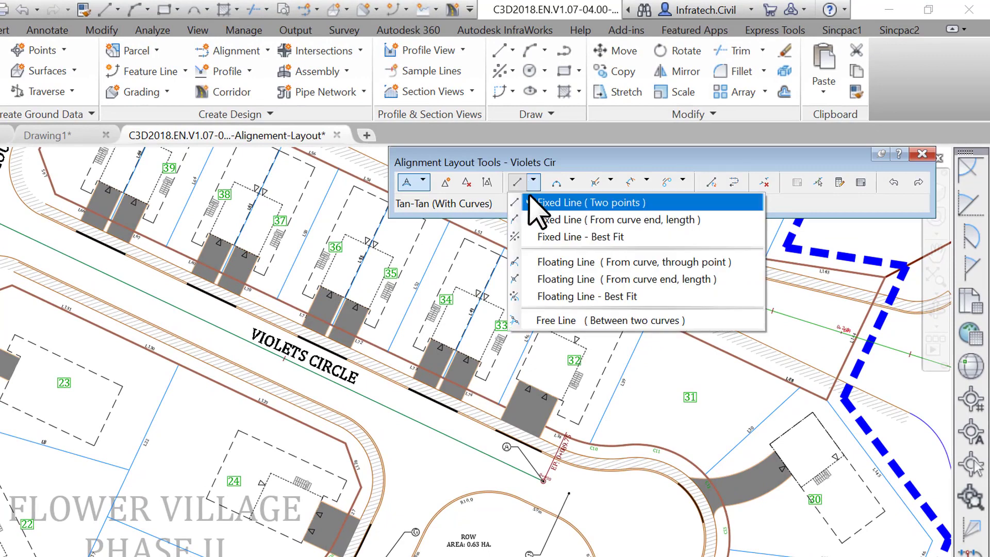
pyautogui.click(539, 203)
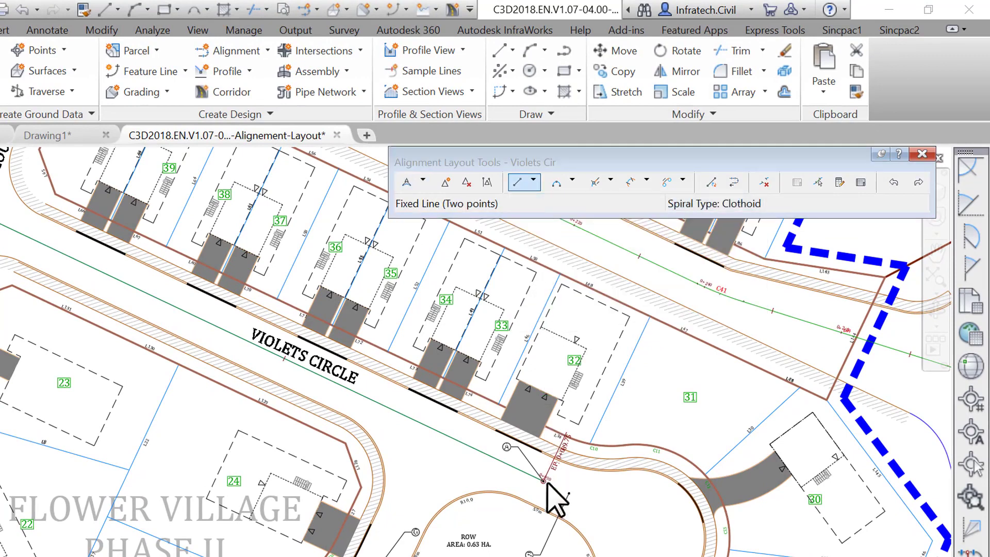
pyautogui.scroll(8, 552, 508)
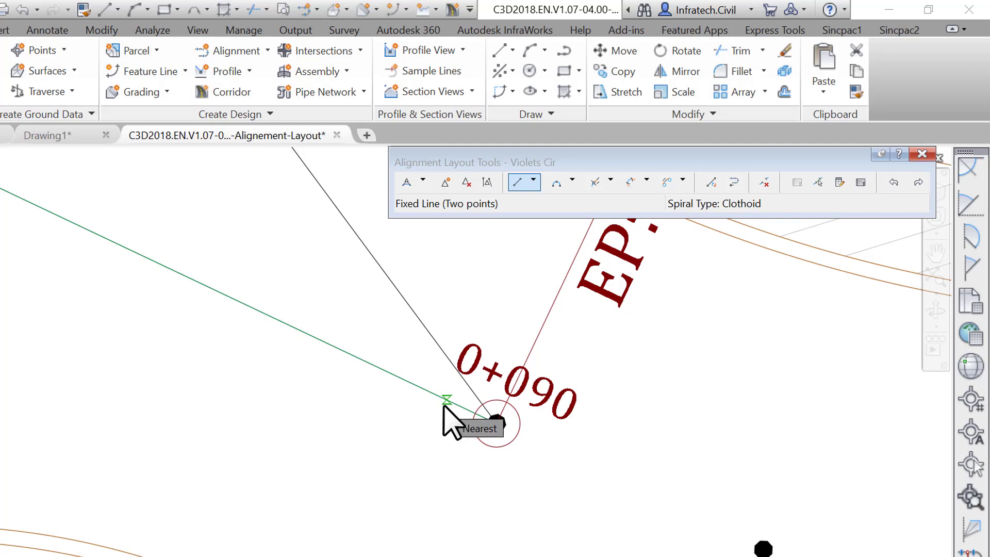
pyautogui.click(490, 443)
pyautogui.scroll(-4, 490, 444)
pyautogui.scroll(6, 588, 495)
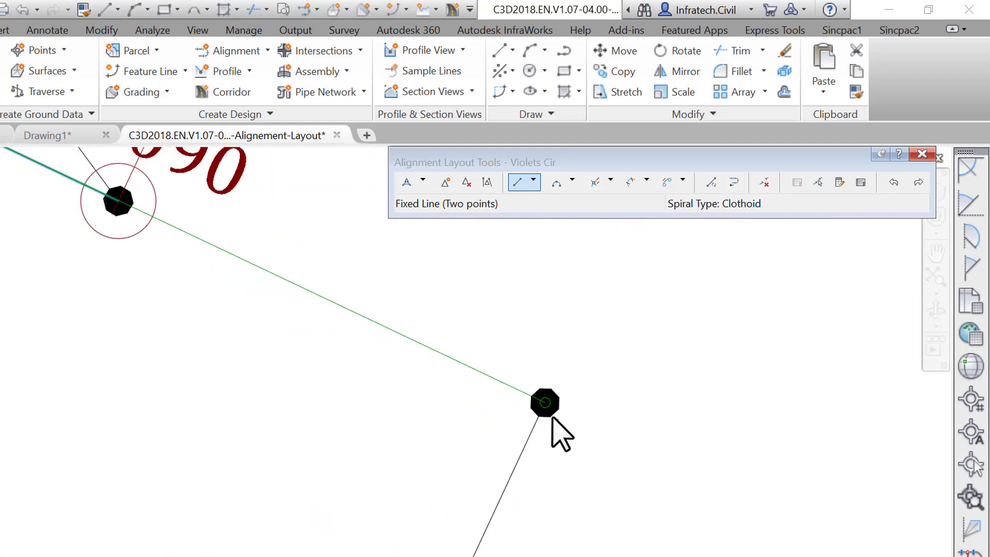
pyautogui.click(559, 451)
pyautogui.scroll(-3, 558, 461)
pyautogui.scroll(3, 561, 467)
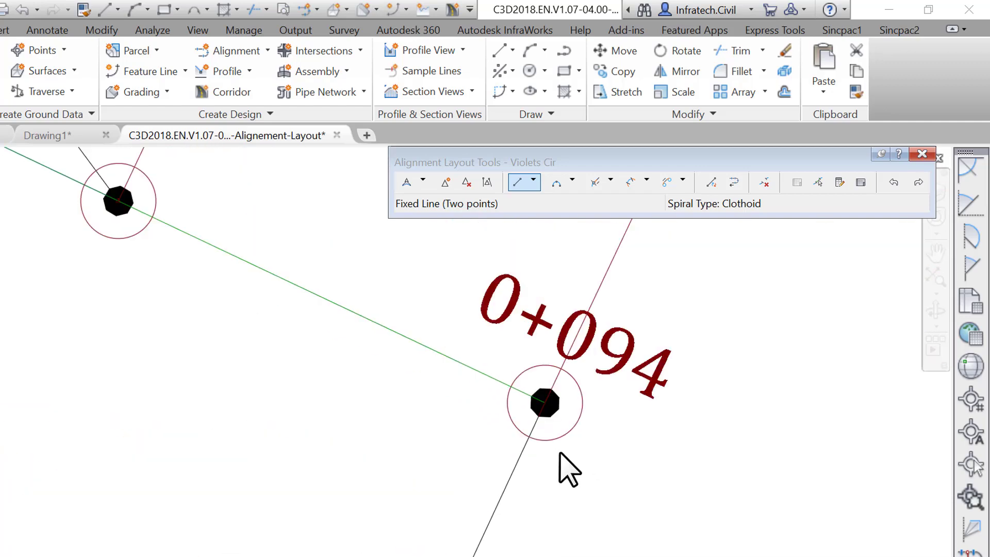
pyautogui.scroll(-6, 495, 459)
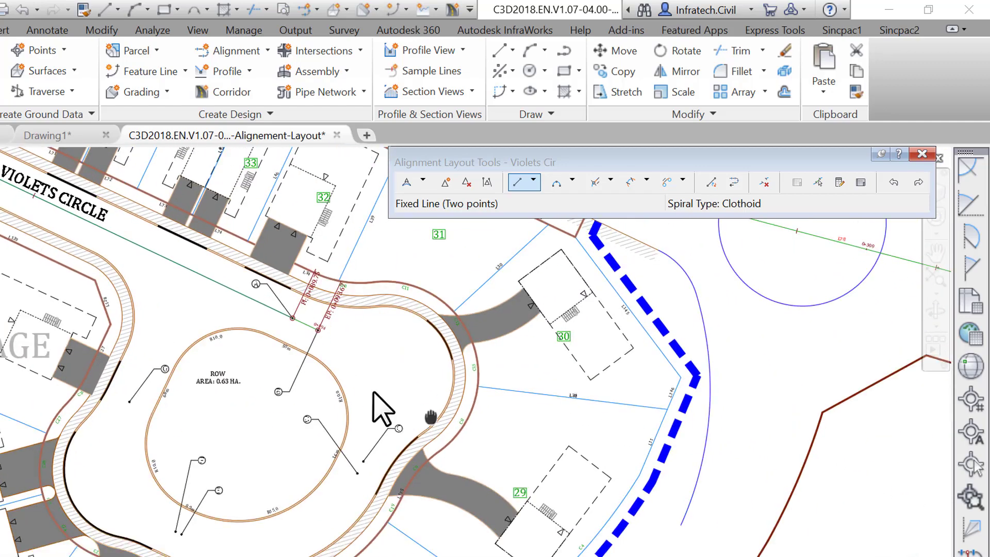
# Step: Pan to the cul-de-sac and inspect the R10.0 curve label near the alignment end
pyautogui.scroll(6, 375, 405)
pyautogui.scroll(-1, 376, 404)
pyautogui.scroll(1, 369, 415)
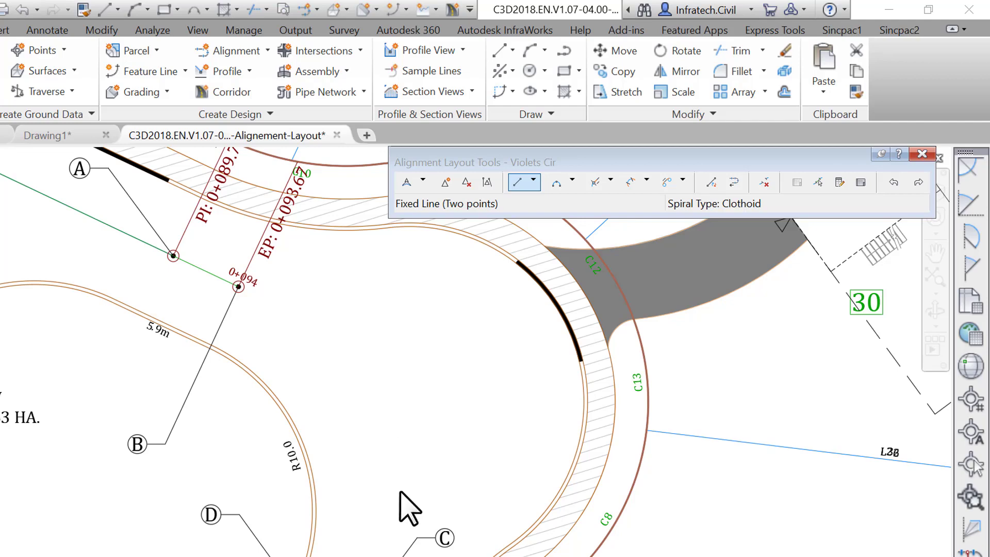
pyautogui.moveTo(404, 515)
pyautogui.mouseDown(button='middle')
pyautogui.moveTo(391, 460)
pyautogui.moveTo(435, 376)
pyautogui.moveTo(651, 236)
pyautogui.moveTo(512, 254)
pyautogui.moveTo(481, 342)
pyautogui.moveTo(601, 526)
pyautogui.moveTo(608, 556)
pyautogui.moveTo(556, 508)
pyautogui.moveTo(205, 378)
pyautogui.moveTo(132, 463)
pyautogui.moveTo(113, 519)
pyautogui.mouseUp(button='middle')
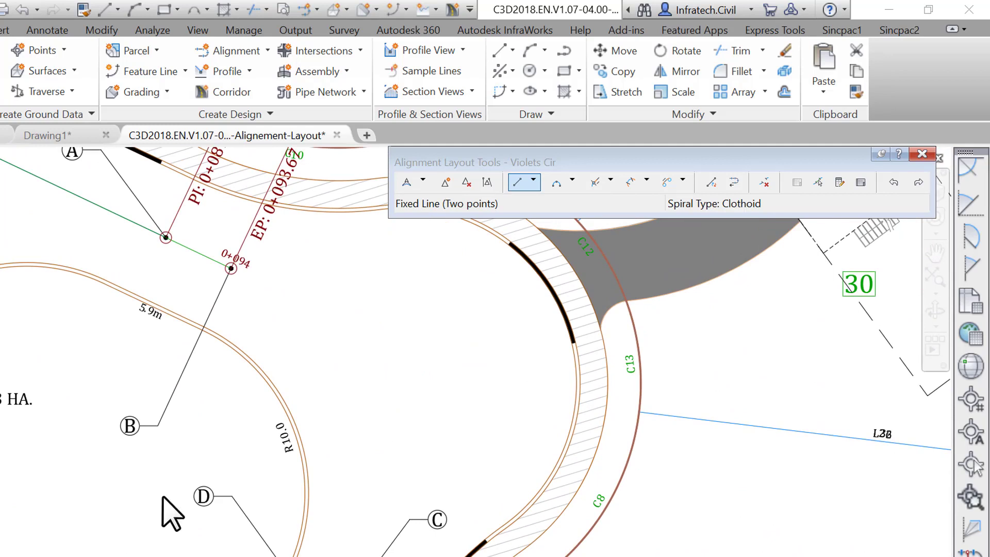
pyautogui.click(286, 451)
pyautogui.scroll(4, 286, 452)
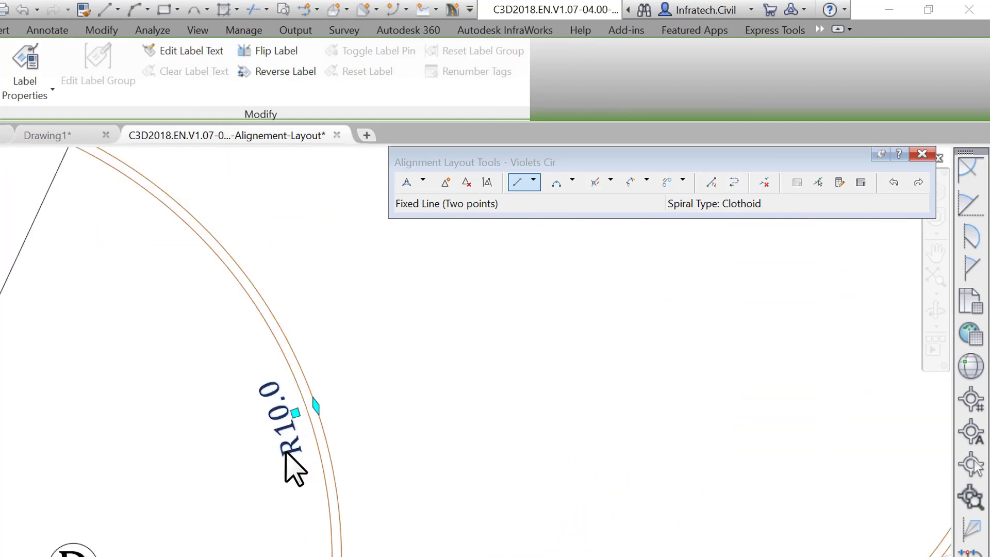
pyautogui.scroll(-4, 285, 452)
pyautogui.press('Escape')
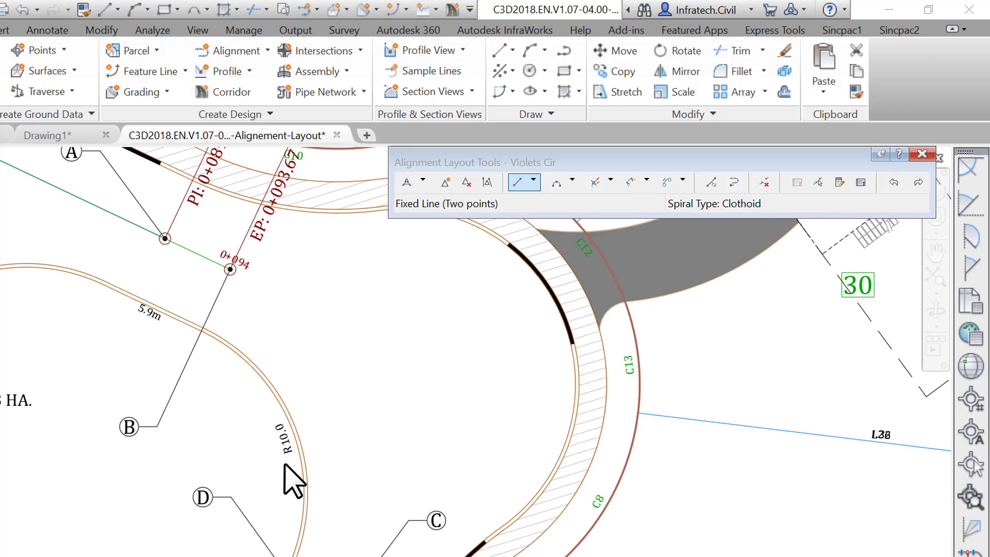
pyautogui.scroll(-3, 276, 453)
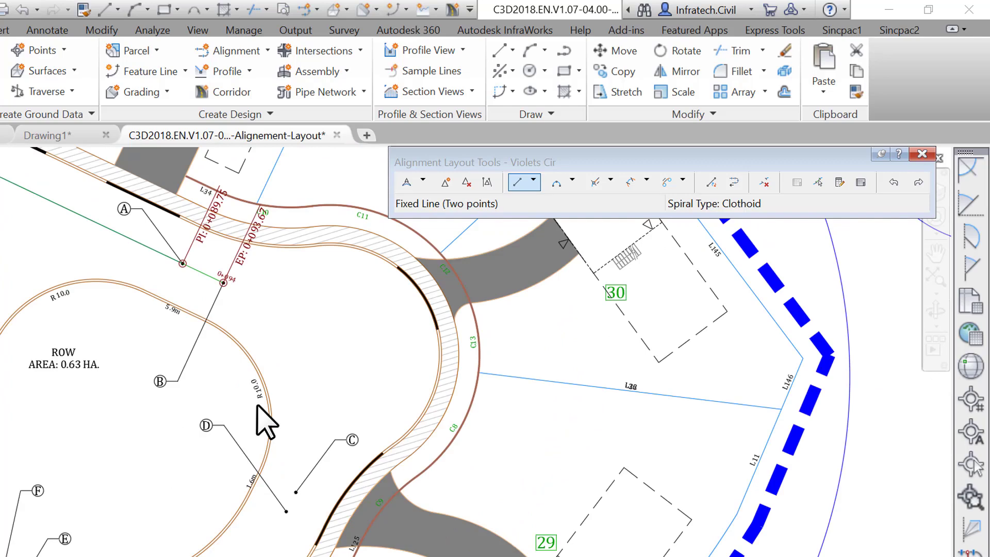
pyautogui.scroll(2, 267, 420)
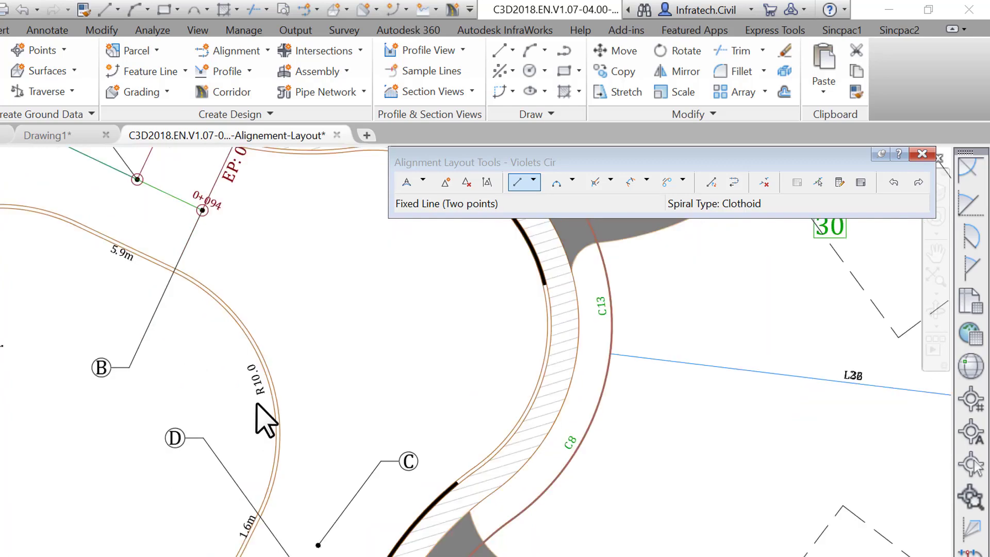
# Step: Add a 13.5 m floating curve (less than 180°) from the tangent end to near callout C
pyautogui.click(571, 182)
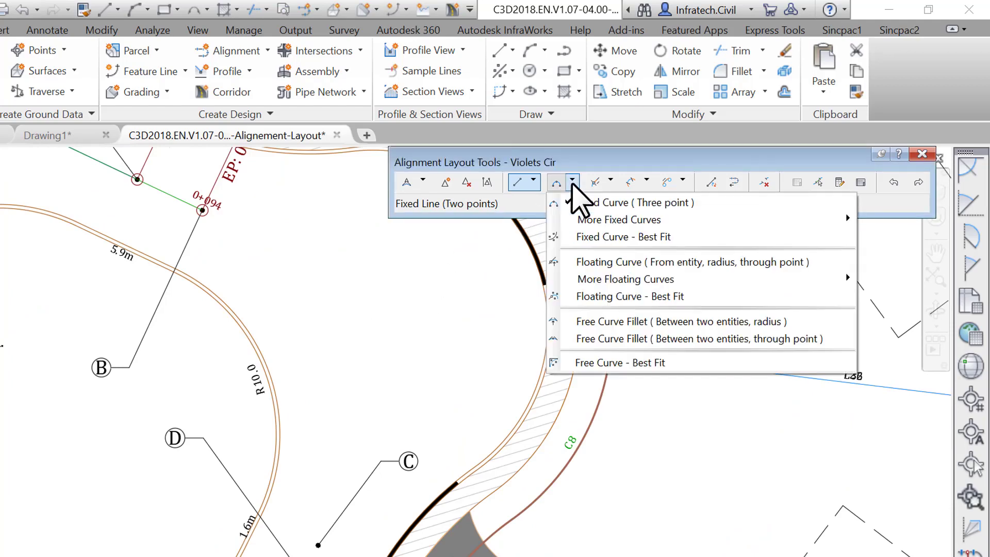
pyautogui.click(614, 262)
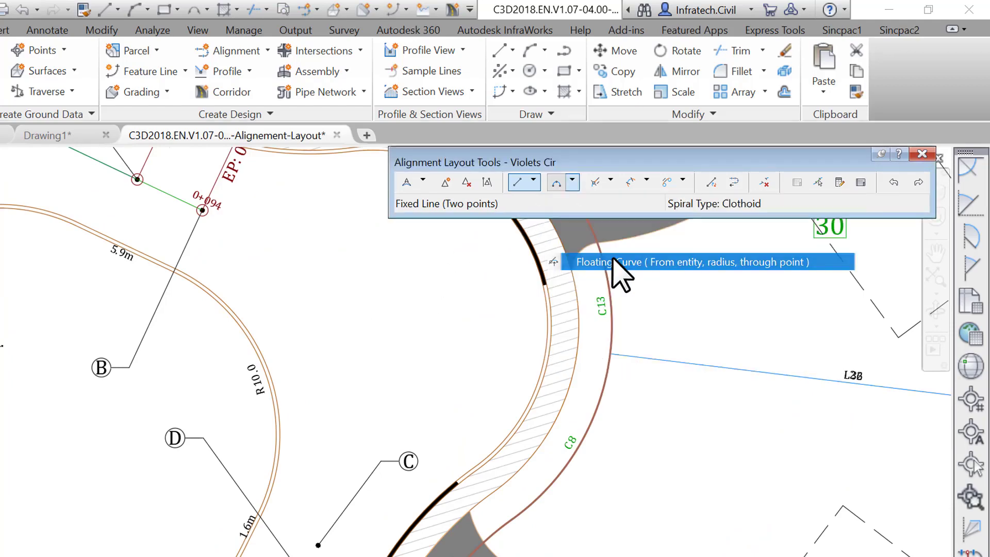
pyautogui.moveTo(287, 309); pyautogui.dragTo(394, 412, button='middle')
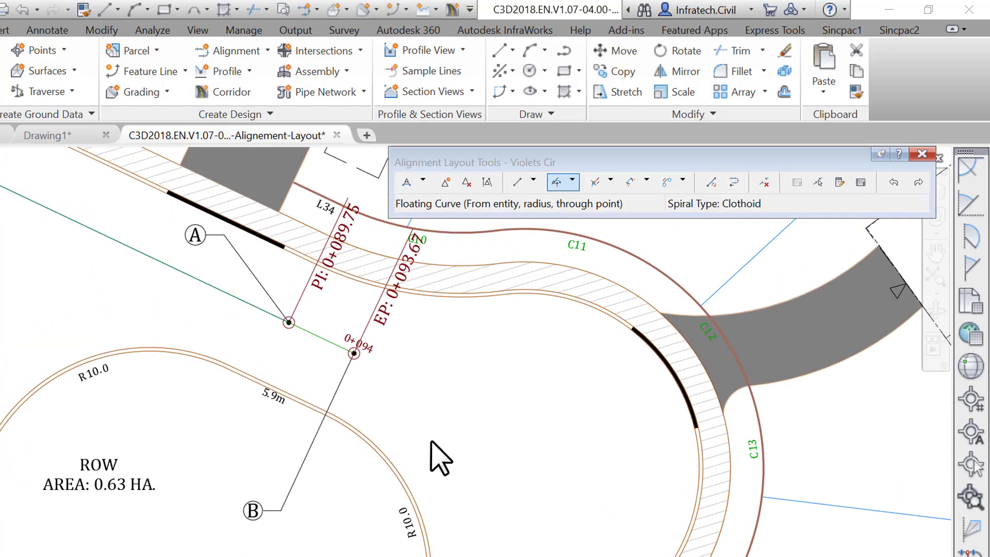
pyautogui.scroll(-2, 332, 352)
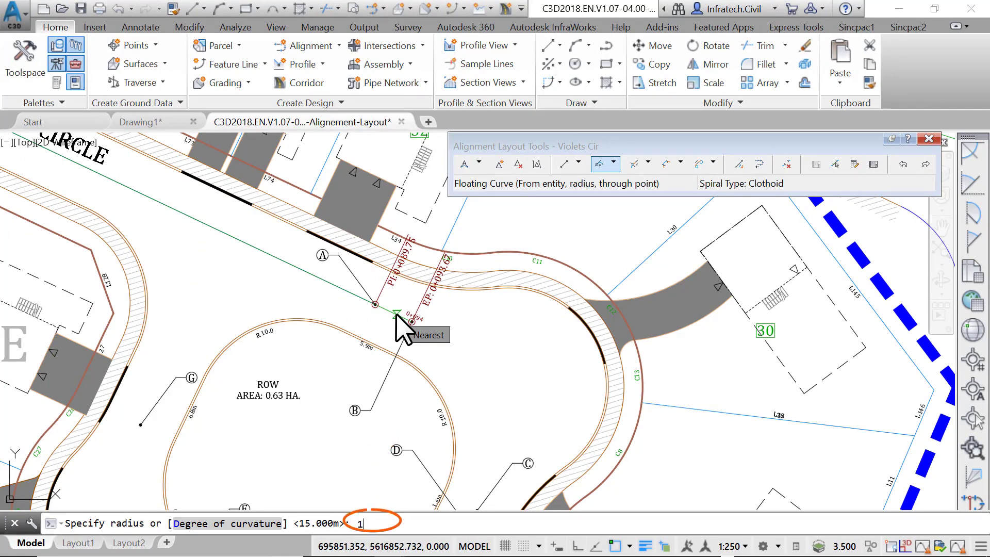
pyautogui.write('13.5')
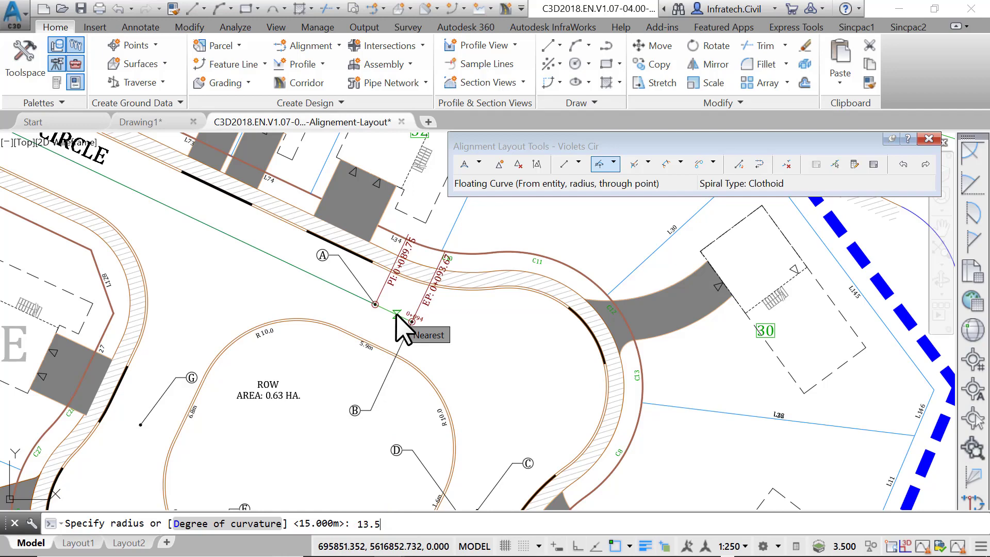
pyautogui.press('Return')
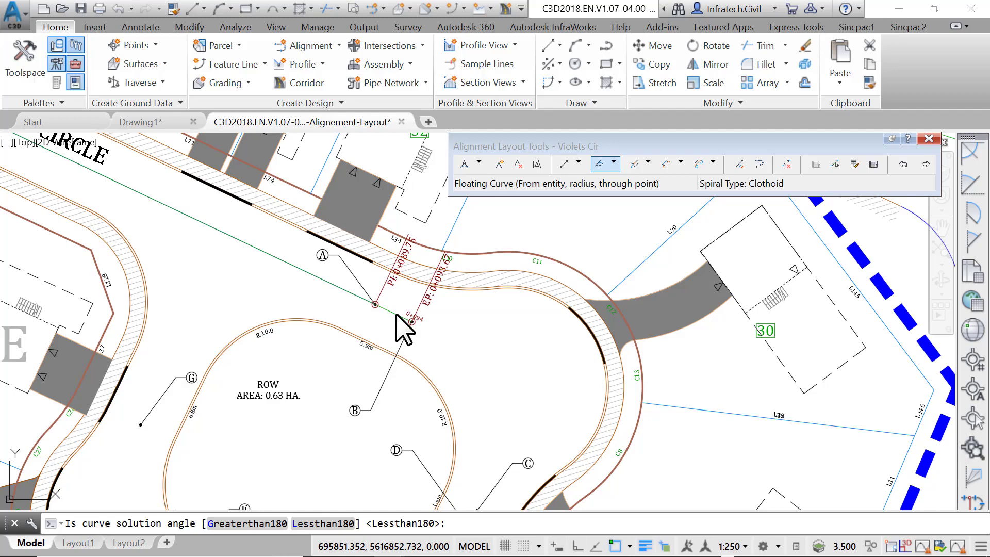
pyautogui.press('Return')
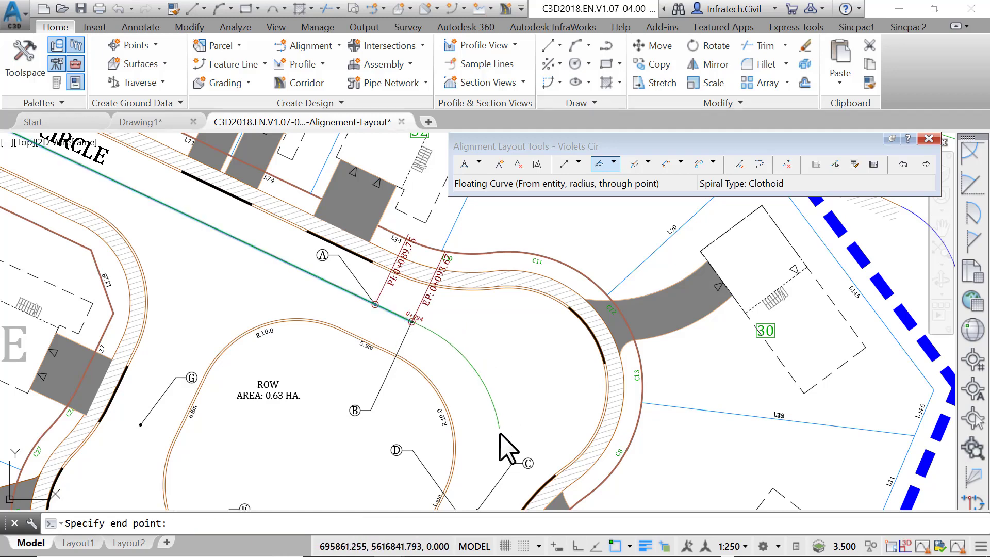
pyautogui.scroll(3, 502, 454)
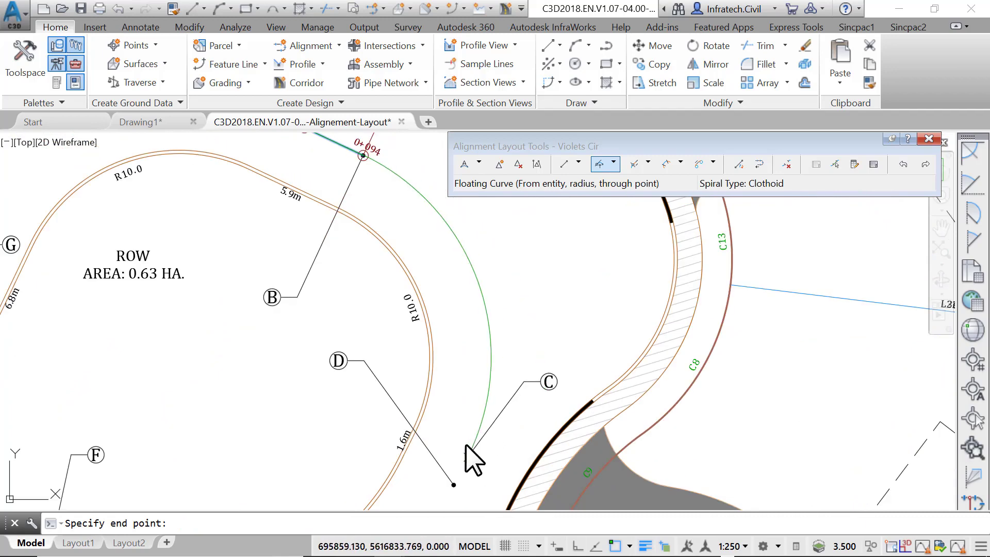
pyautogui.click(459, 460)
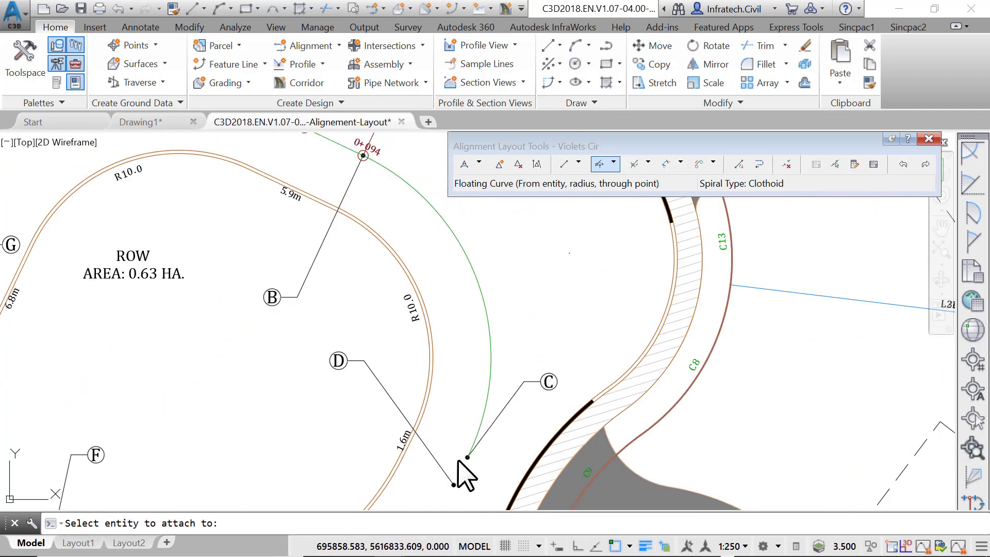
pyautogui.press('Return')
# Step: Drag the floating curve's end grip to reposition its end point
pyautogui.click(491, 353)
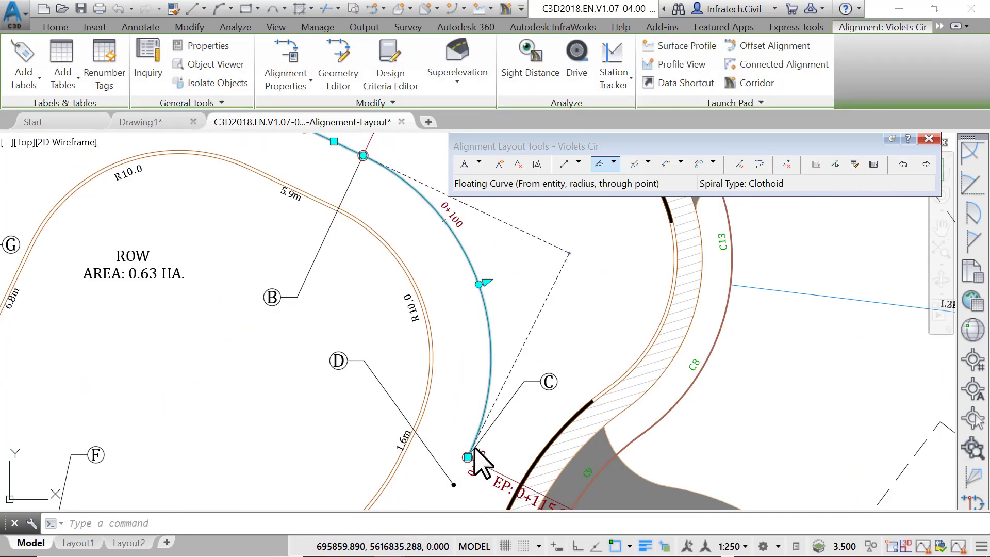
pyautogui.click(468, 456)
pyautogui.scroll(-4, 479, 417)
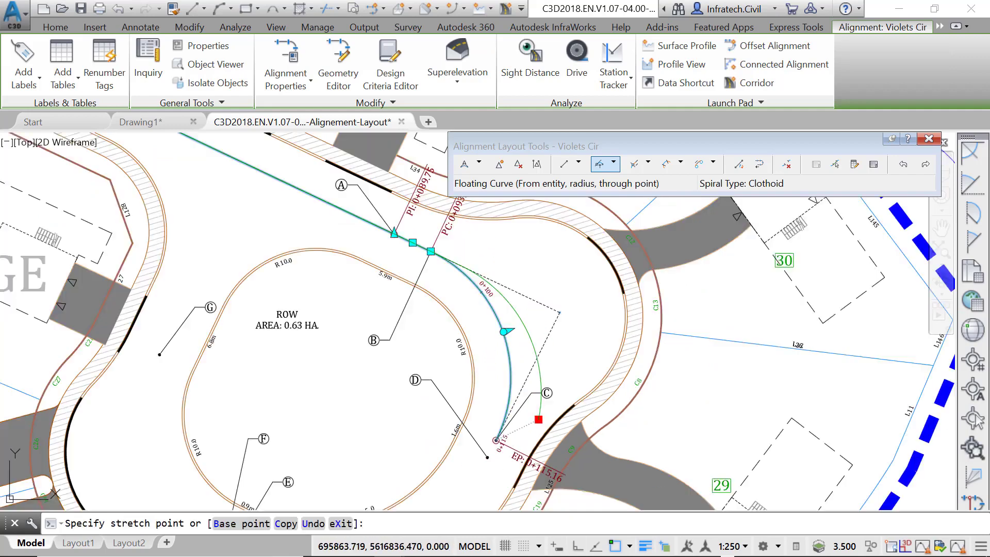
pyautogui.click(548, 239)
pyautogui.scroll(3, 453, 426)
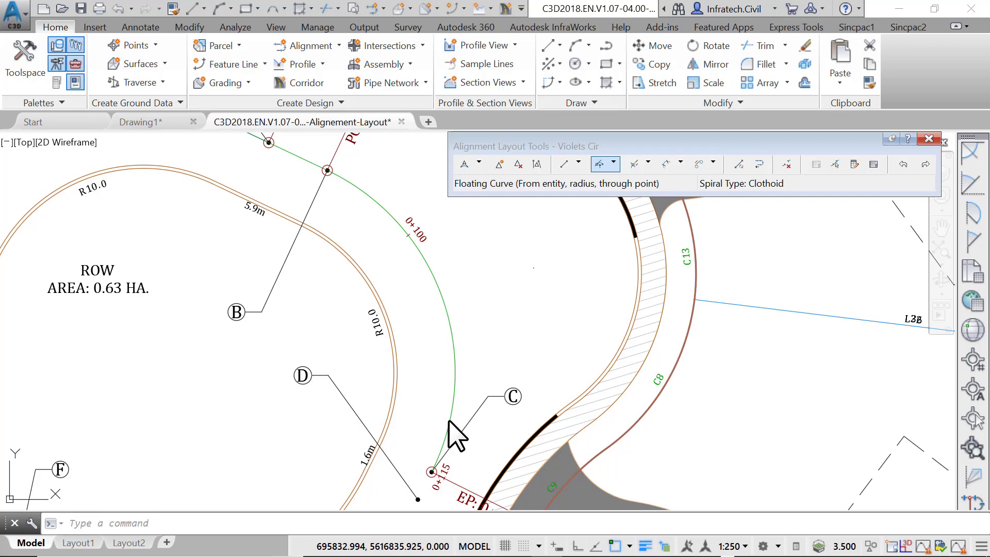
# Step: Add a fixed two-point line from the curve end at 0+115.16 to the point near callout D
pyautogui.click(578, 163)
pyautogui.click(584, 182)
pyautogui.moveTo(524, 361)
pyautogui.mouseDown(button='middle')
pyautogui.moveTo(514, 247)
pyautogui.moveTo(556, 200)
pyautogui.mouseUp(button='middle')
pyautogui.scroll(4, 502, 276)
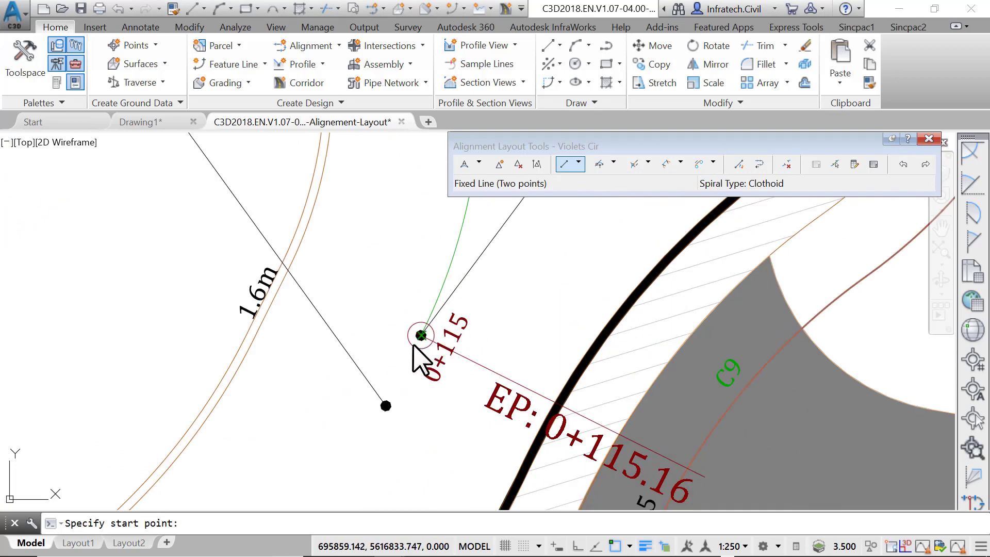
pyautogui.click(417, 359)
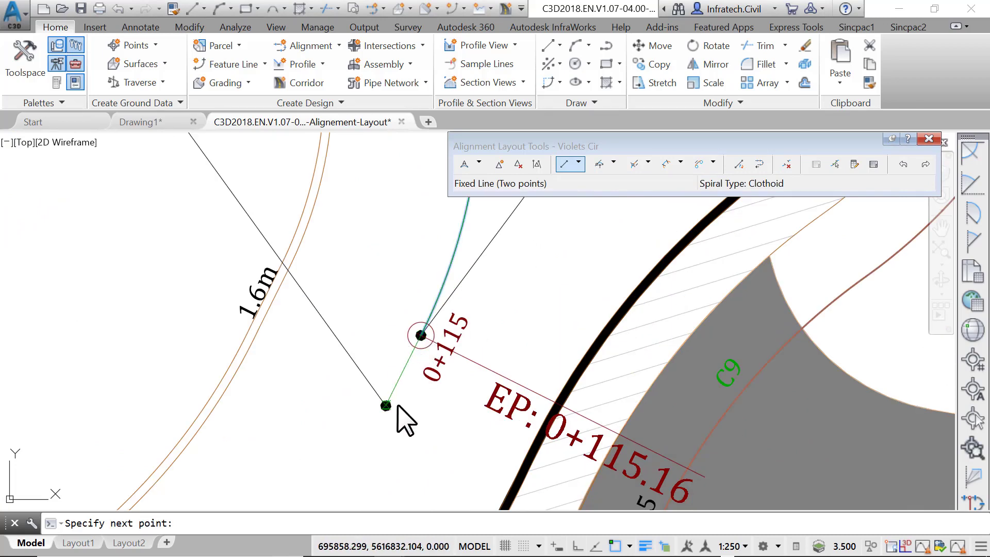
pyautogui.scroll(2, 453, 402)
pyautogui.scroll(2, 451, 392)
pyautogui.click(420, 345)
pyautogui.scroll(-2, 416, 355)
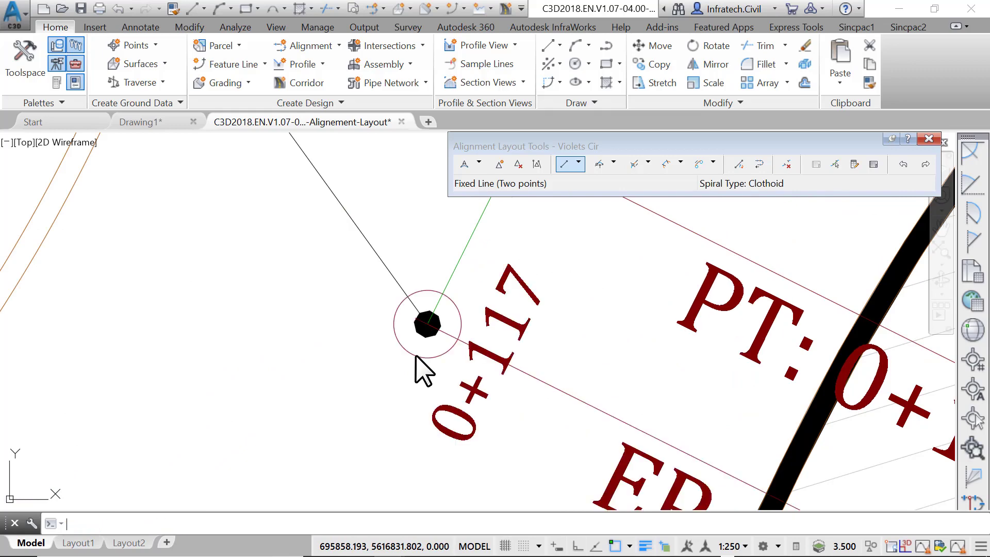
pyautogui.scroll(-3, 410, 355)
pyautogui.rightClick(420, 350)
# Step: Pan the view around callouts B through F to review the alignment end
pyautogui.moveTo(426, 348); pyautogui.dragTo(389, 391, button='middle')
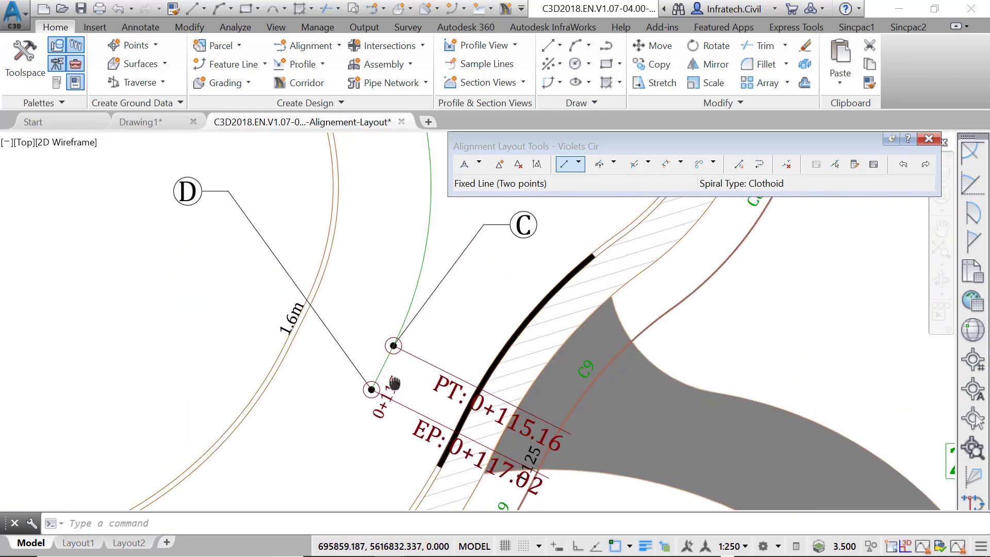
pyautogui.scroll(-2, 349, 427)
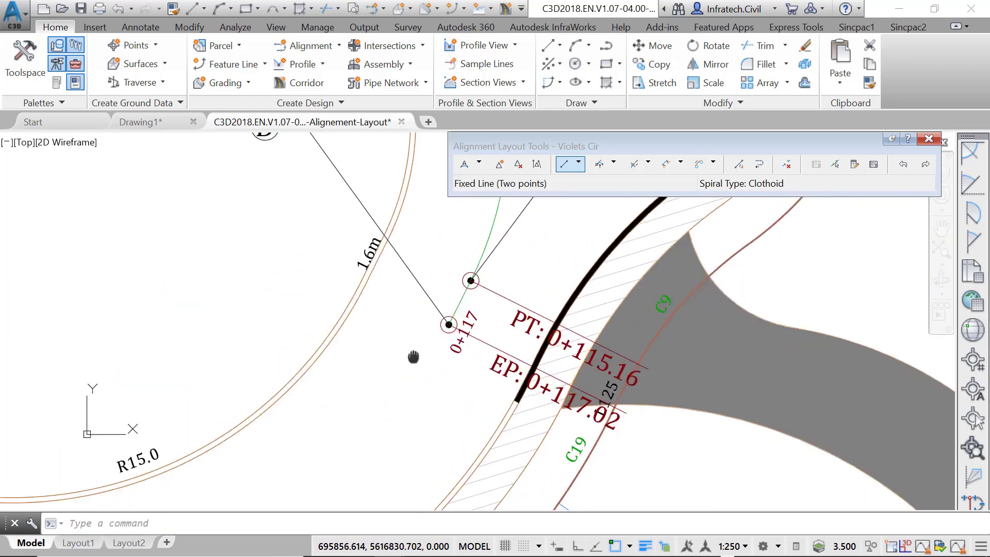
pyautogui.moveTo(413, 353); pyautogui.dragTo(524, 298, button='middle')
pyautogui.scroll(-2, 524, 299)
pyautogui.moveTo(470, 276); pyautogui.dragTo(453, 342, button='middle')
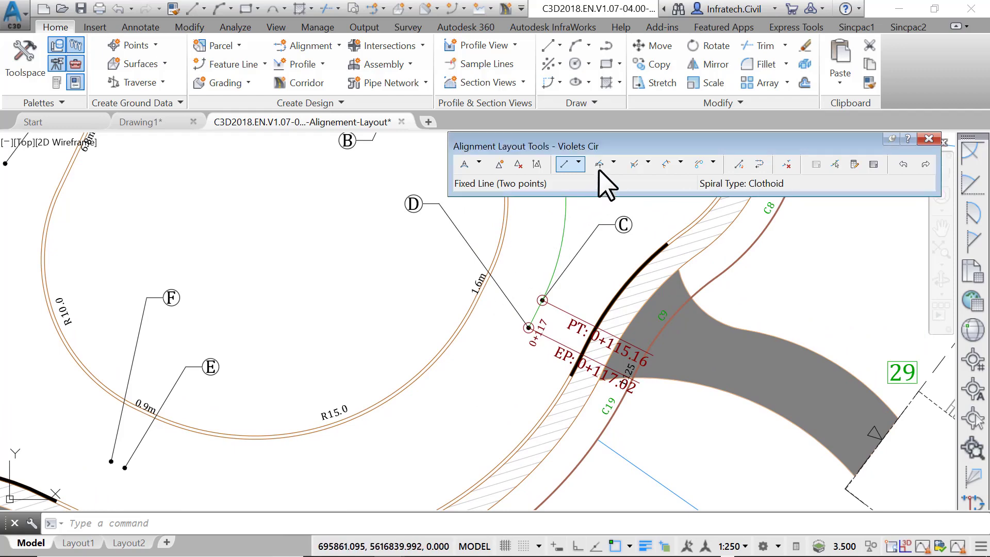
# Step: Attach an 18.5 m floating curve to the line ending at 0+117, less-than-180 solution
pyautogui.click(613, 163)
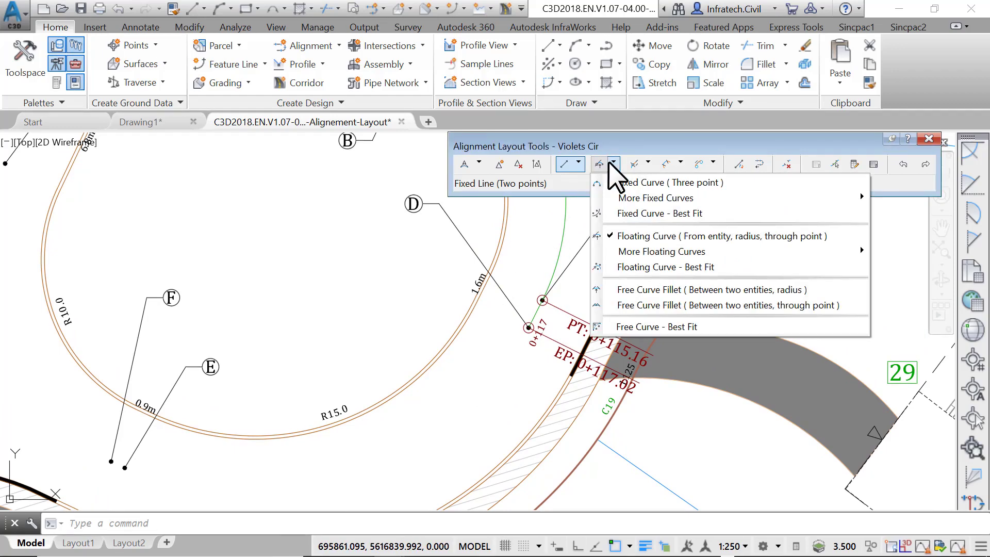
pyautogui.click(624, 235)
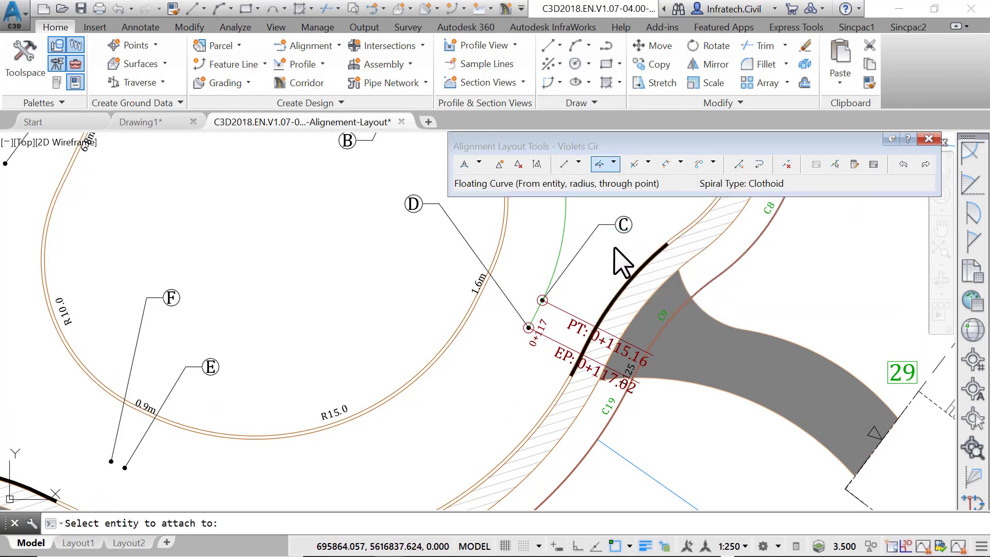
pyautogui.scroll(4, 530, 324)
pyautogui.click(544, 313)
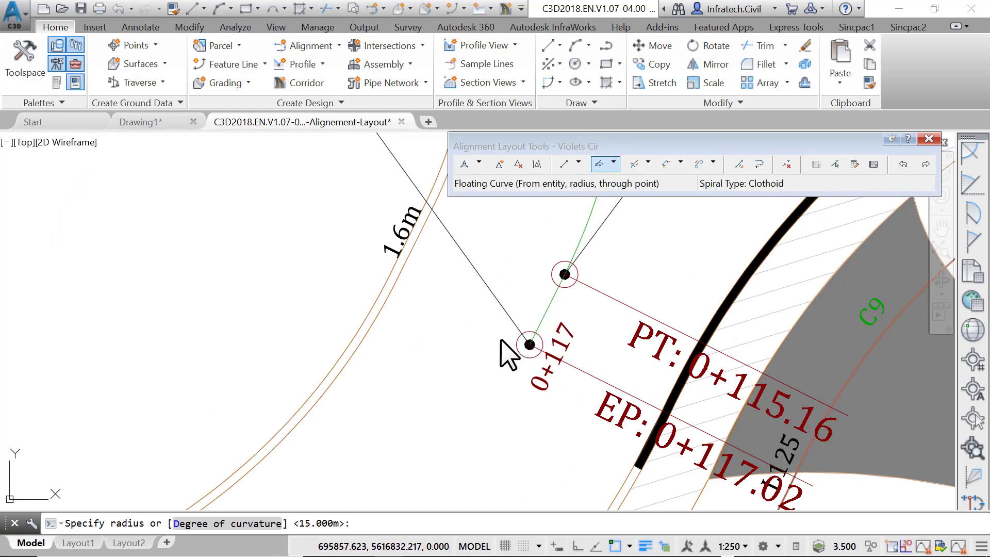
pyautogui.write('18')
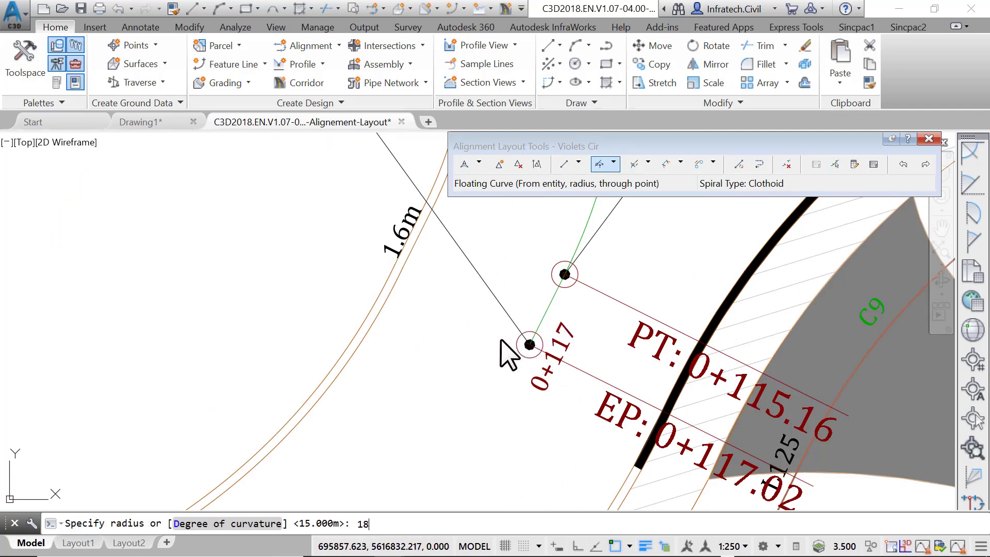
pyautogui.write('.5')
pyautogui.press('Return')
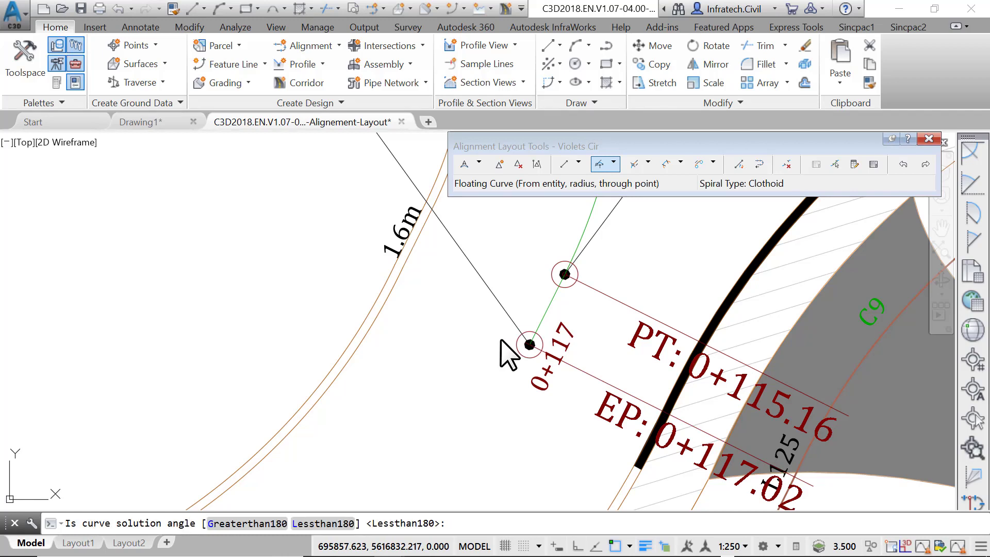
pyautogui.press('Return')
# Step: End the floating curve at leader E's endpoint, station 0+145.66, and exit the command
pyautogui.scroll(-6, 500, 339)
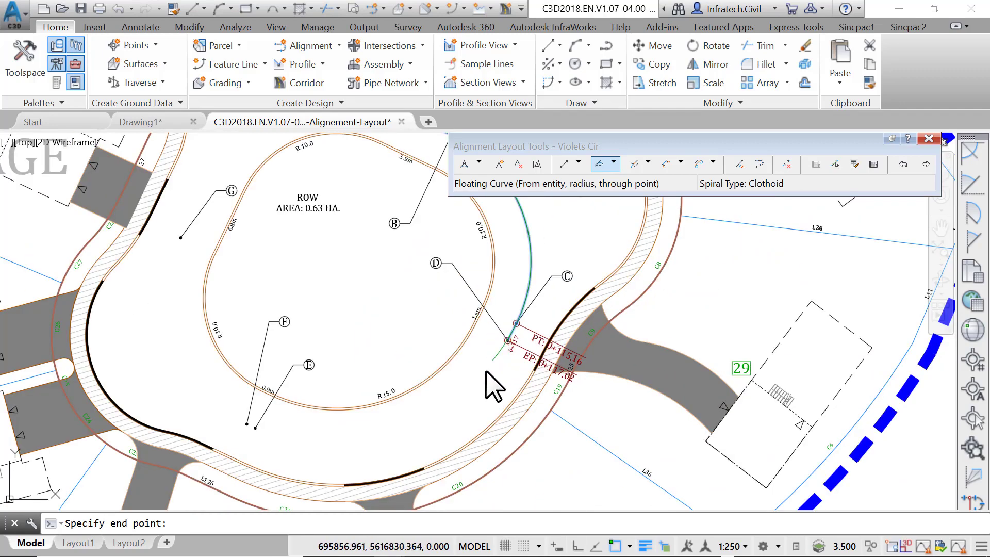
pyautogui.scroll(5, 264, 452)
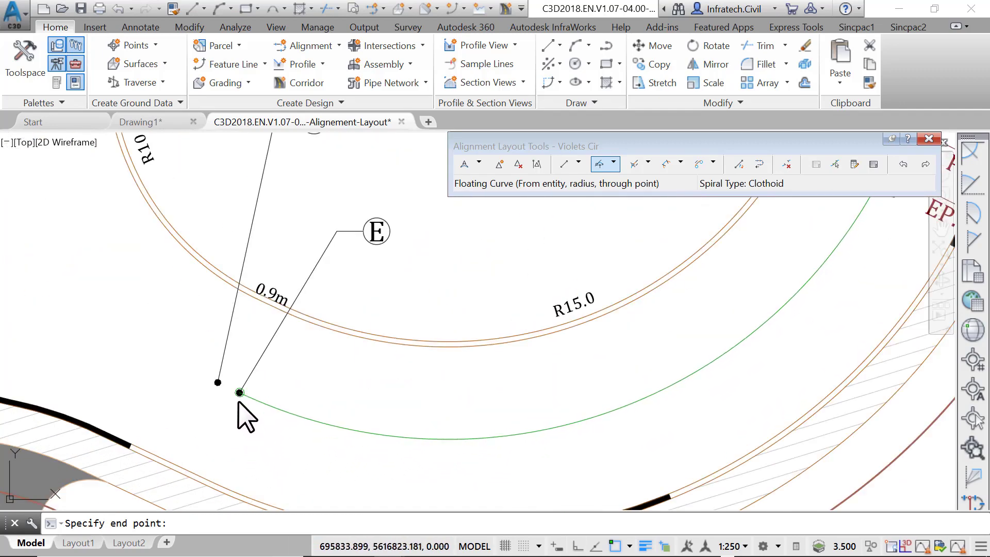
pyautogui.click(238, 402)
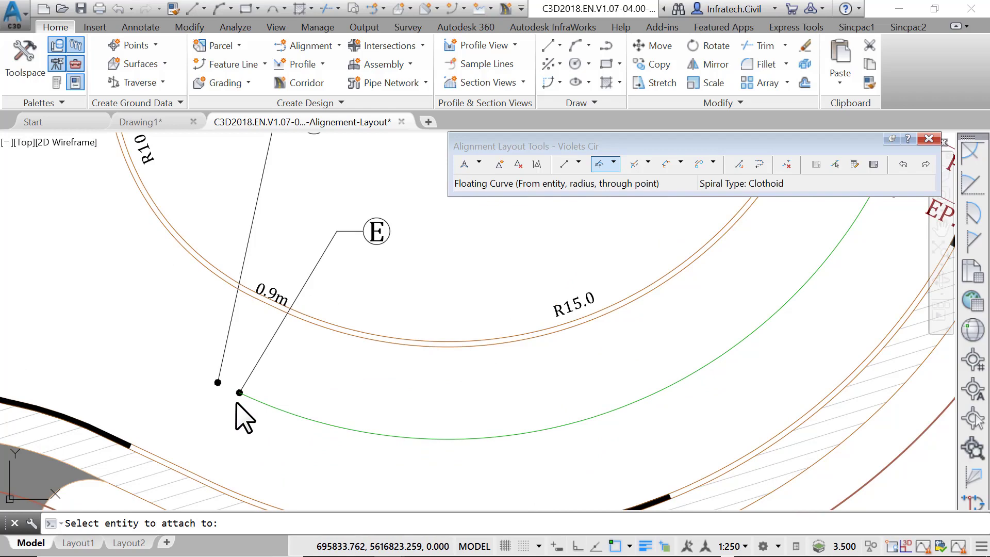
pyautogui.scroll(-5, 237, 407)
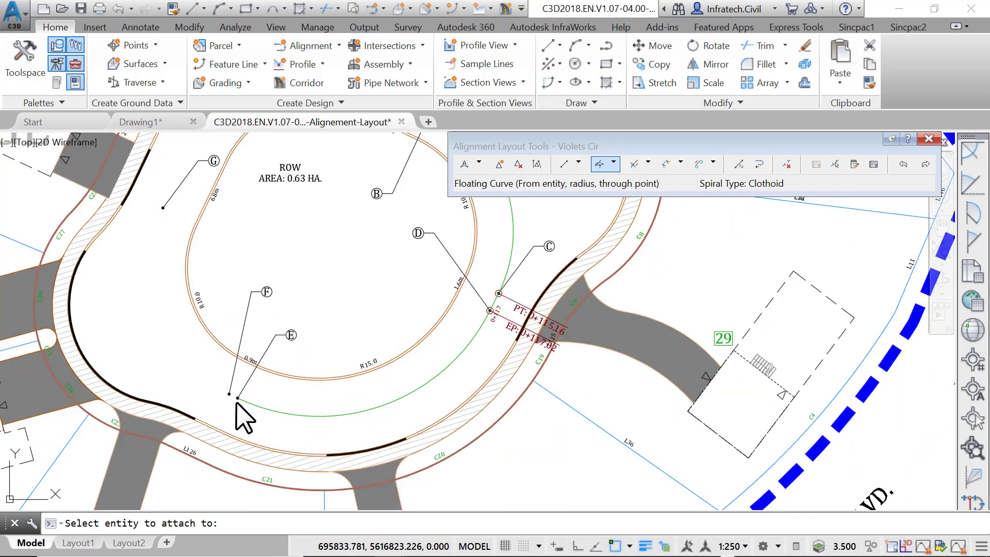
pyautogui.moveTo(364, 407); pyautogui.dragTo(365, 415, button='middle')
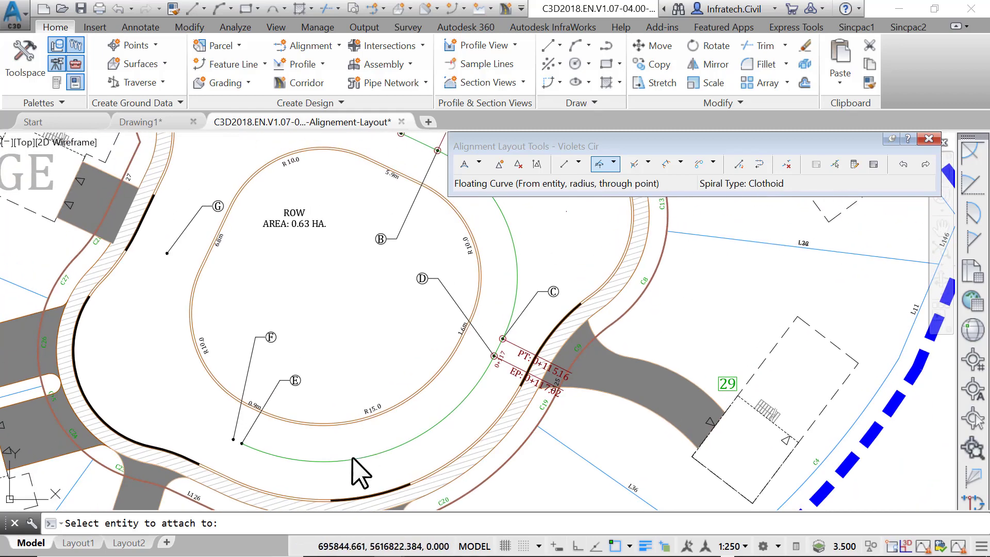
pyautogui.click(326, 459)
pyautogui.press('Escape')
pyautogui.scroll(4, 326, 458)
pyautogui.scroll(-3, 325, 456)
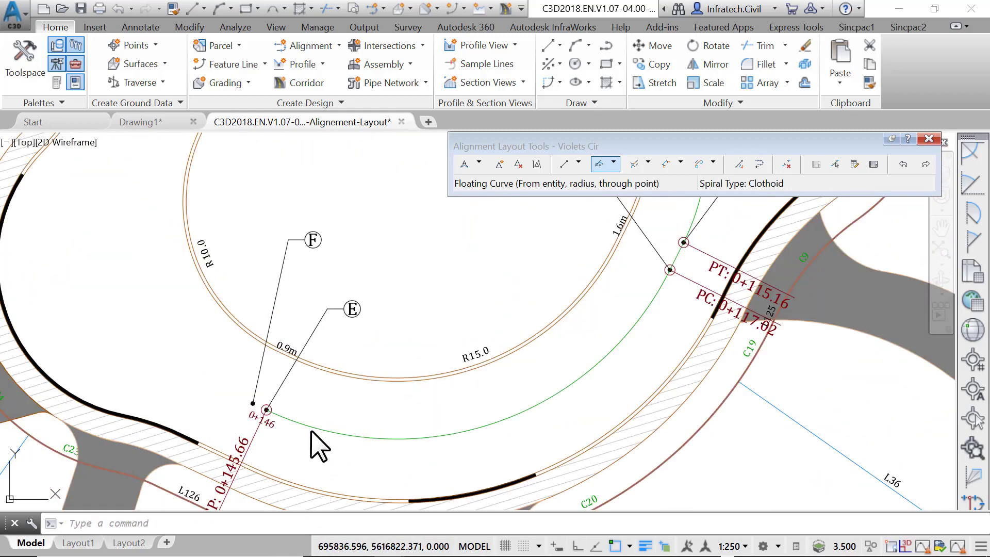
# Step: Draw a two-point fixed line from the curve end near E to the node at F
pyautogui.click(578, 165)
pyautogui.click(588, 182)
pyautogui.scroll(6, 330, 386)
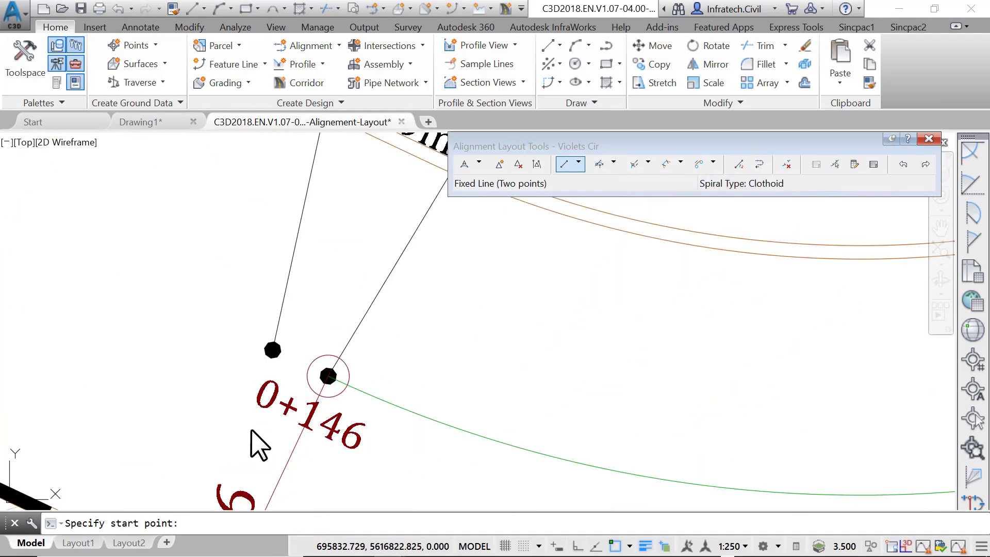
pyautogui.write('end')
pyautogui.press('Return')
pyautogui.click(320, 399)
pyautogui.scroll(2, 320, 399)
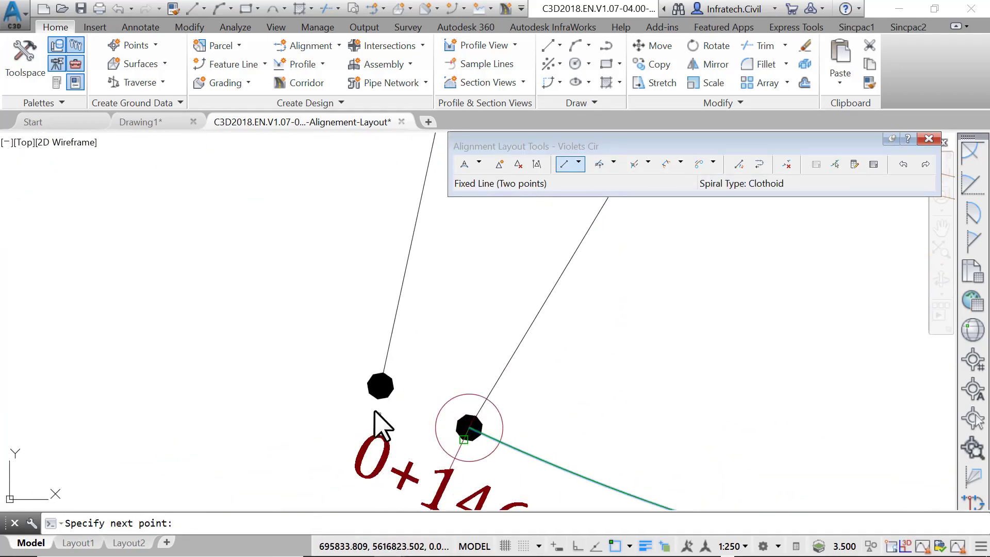
pyautogui.click(380, 394)
pyautogui.press('Return')
pyautogui.scroll(-3, 337, 402)
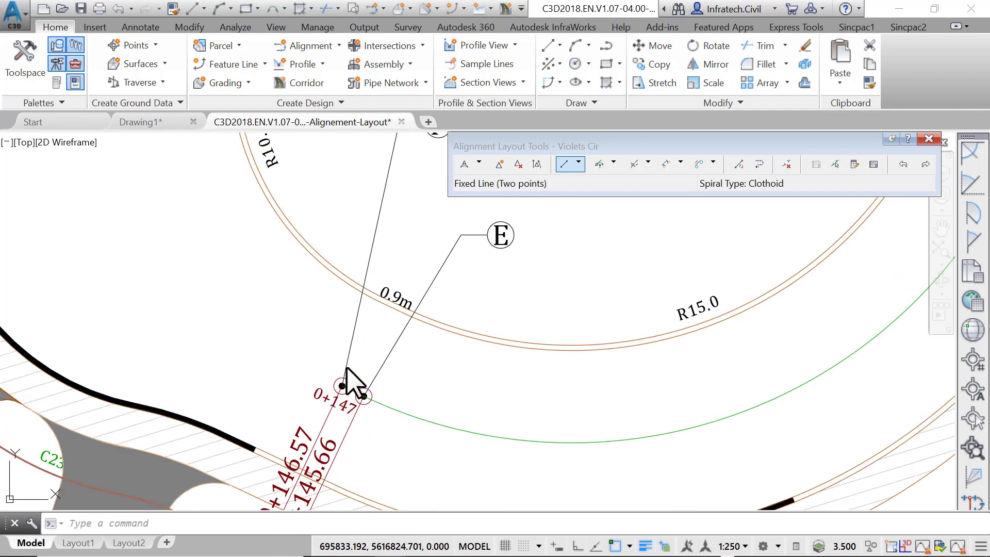
# Step: Add a 12.5 radius floating curve from the short line through leader G's point
pyautogui.click(613, 163)
pyautogui.click(626, 236)
pyautogui.scroll(5, 369, 407)
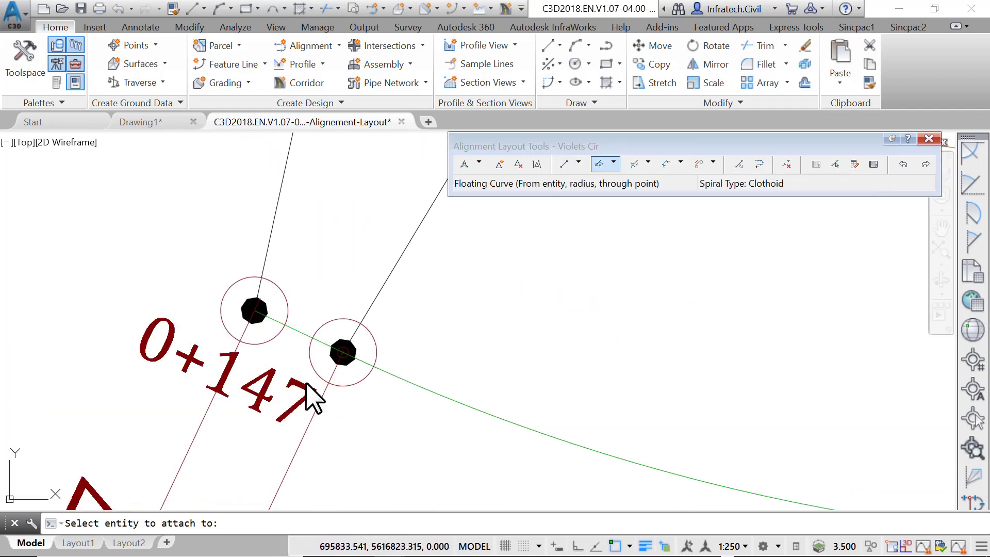
pyautogui.click(295, 330)
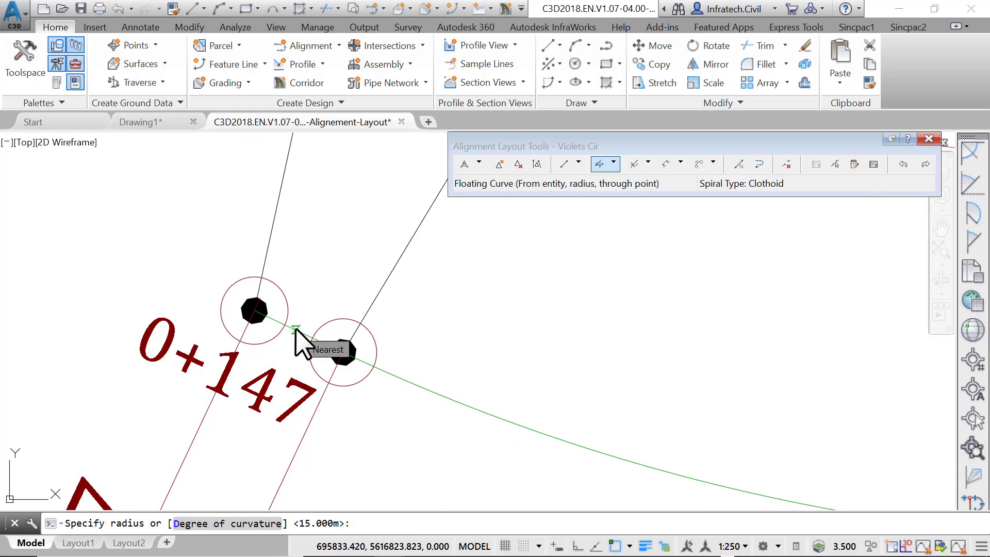
pyautogui.write('12.5')
pyautogui.press('Return')
pyautogui.press('Return')
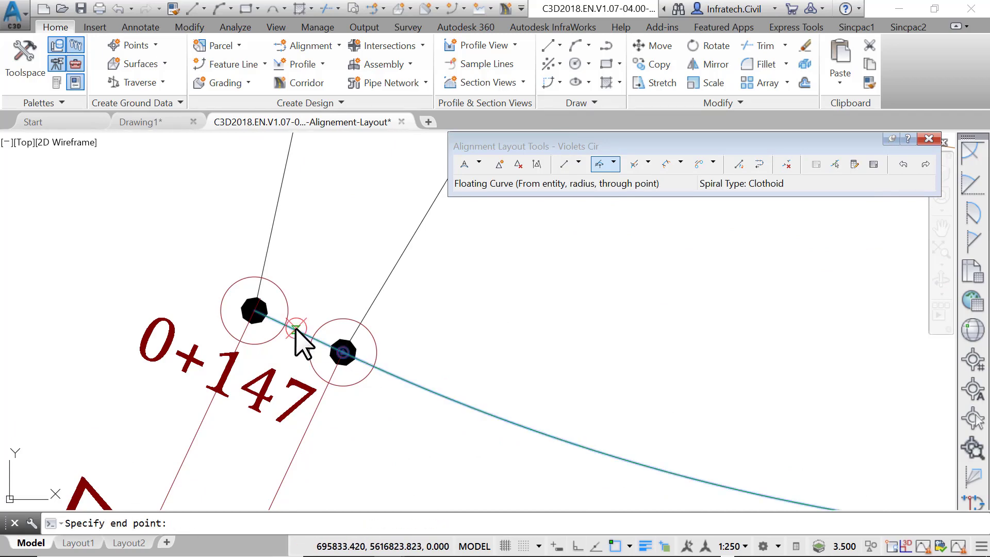
pyautogui.scroll(-5, 296, 328)
pyautogui.scroll(3, 342, 257)
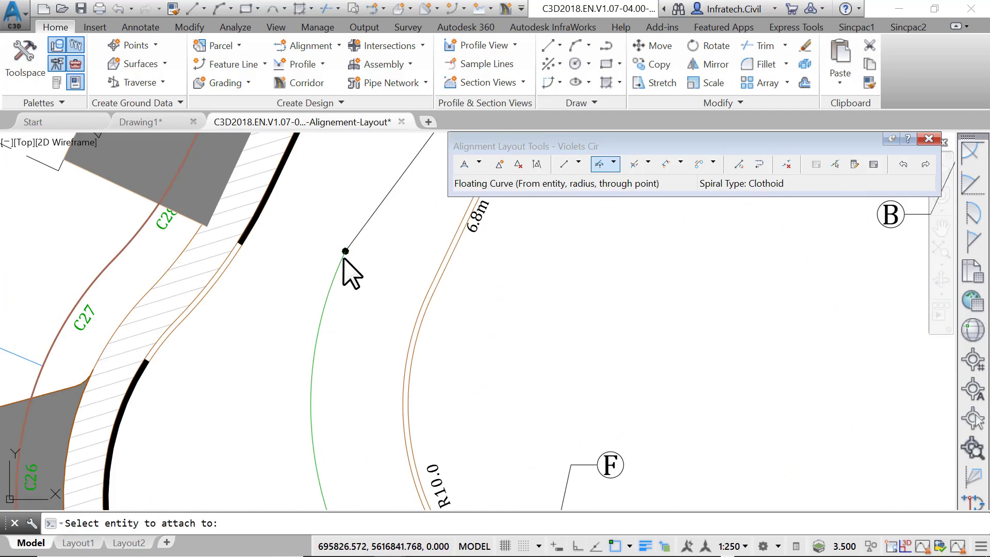
pyautogui.click(343, 255)
pyautogui.scroll(-5, 342, 283)
pyautogui.scroll(3, 345, 265)
pyautogui.press('Return')
pyautogui.scroll(-4, 344, 265)
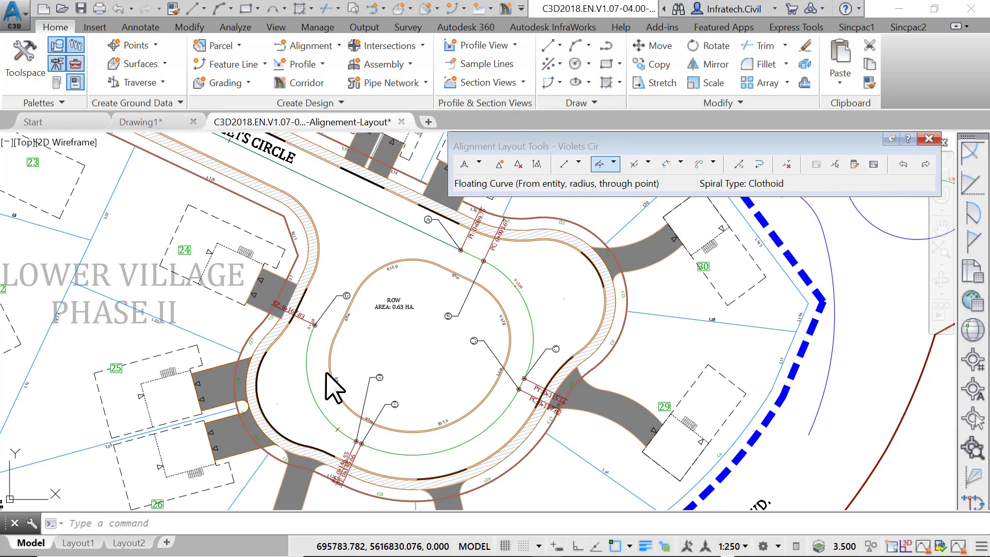
# Step: Start a floating line from the end of the curve at G
pyautogui.click(579, 163)
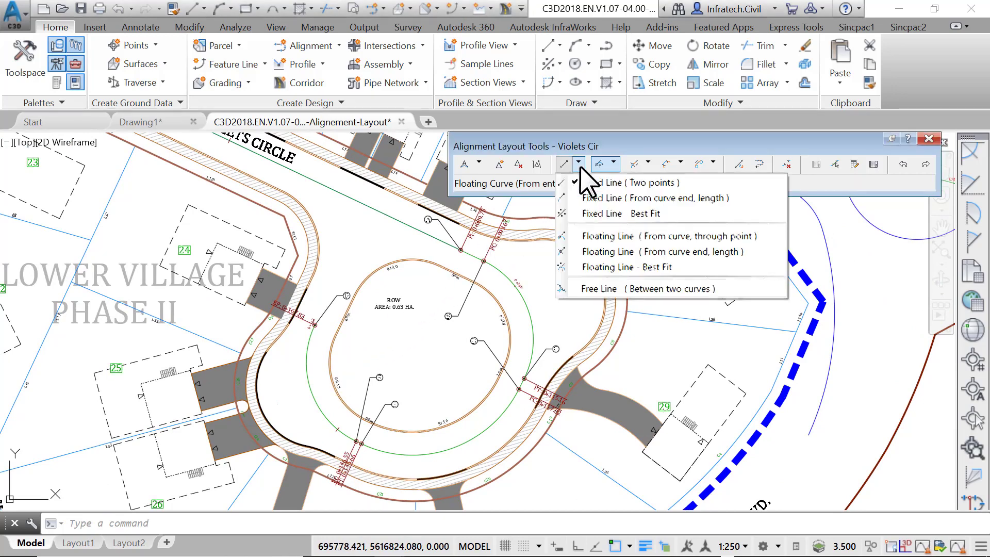
pyautogui.click(601, 246)
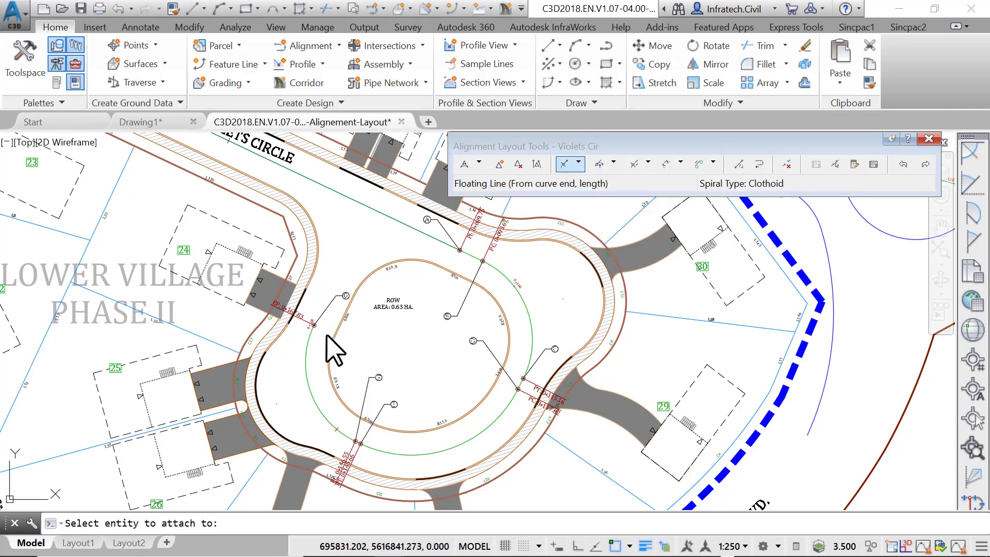
pyautogui.scroll(2, 304, 363)
pyautogui.scroll(3, 305, 362)
pyautogui.click(256, 353)
pyautogui.click(267, 317)
# Step: End the line perpendicular to the Violets Circle tangent, finishing the alignment at 0+188.04
pyautogui.scroll(1, 286, 258)
pyautogui.scroll(-3, 265, 327)
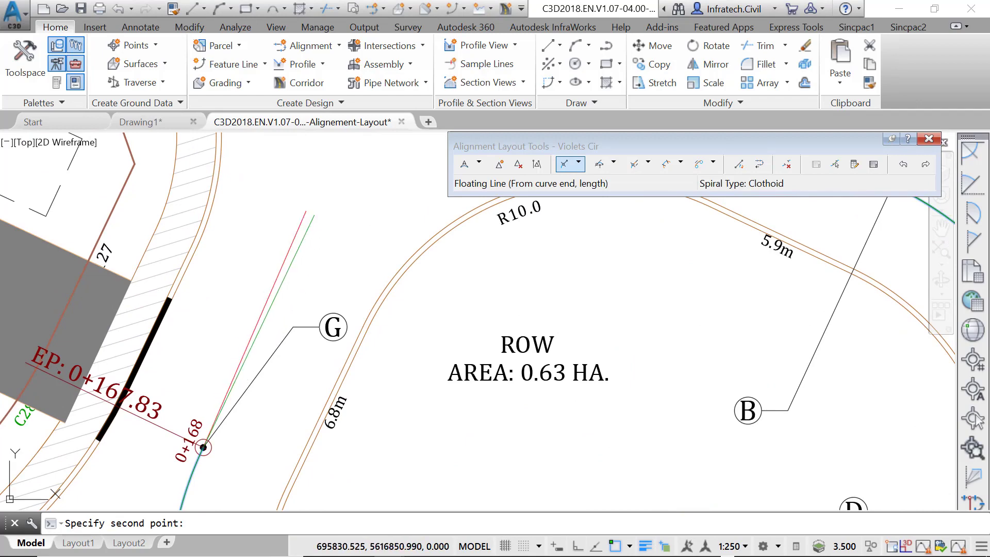
pyautogui.moveTo(265, 330); pyautogui.dragTo(211, 436, button='middle')
pyautogui.scroll(2, 212, 436)
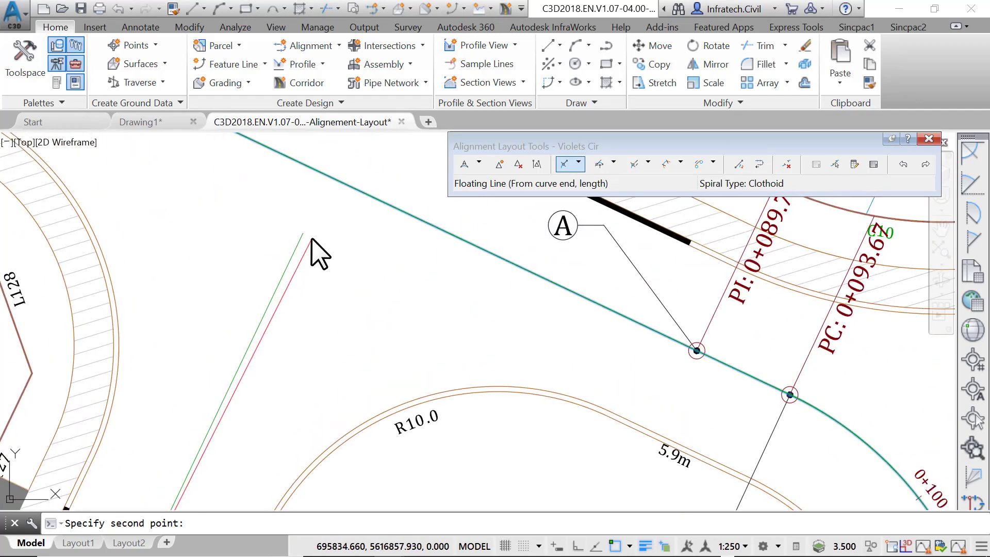
pyautogui.write('per')
pyautogui.press('Return')
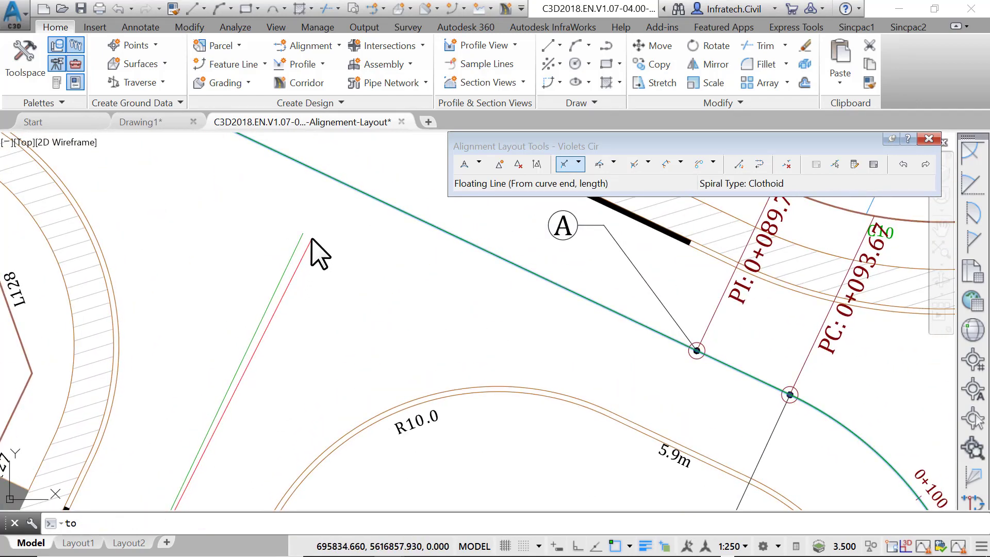
pyautogui.click(346, 189)
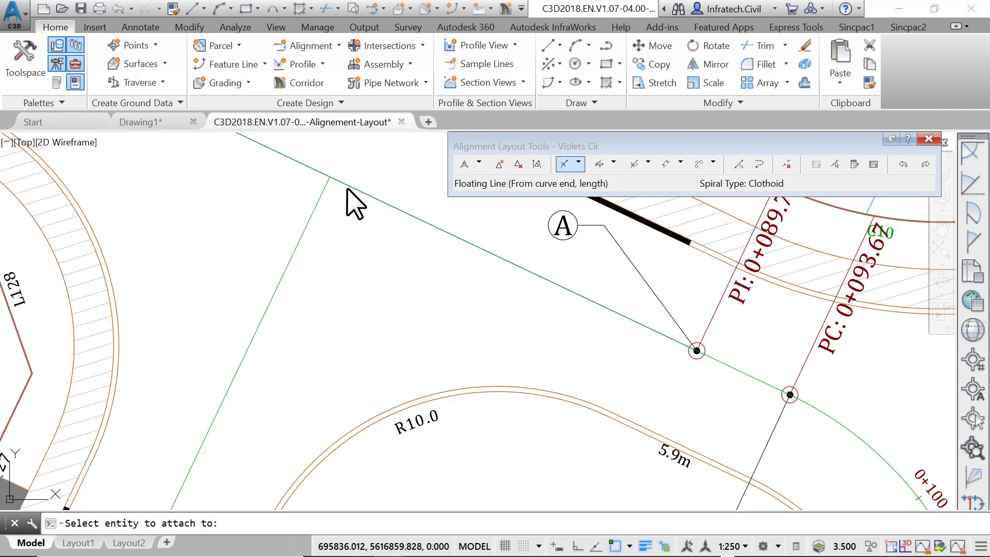
pyautogui.scroll(-1, 353, 207)
pyautogui.press('Escape')
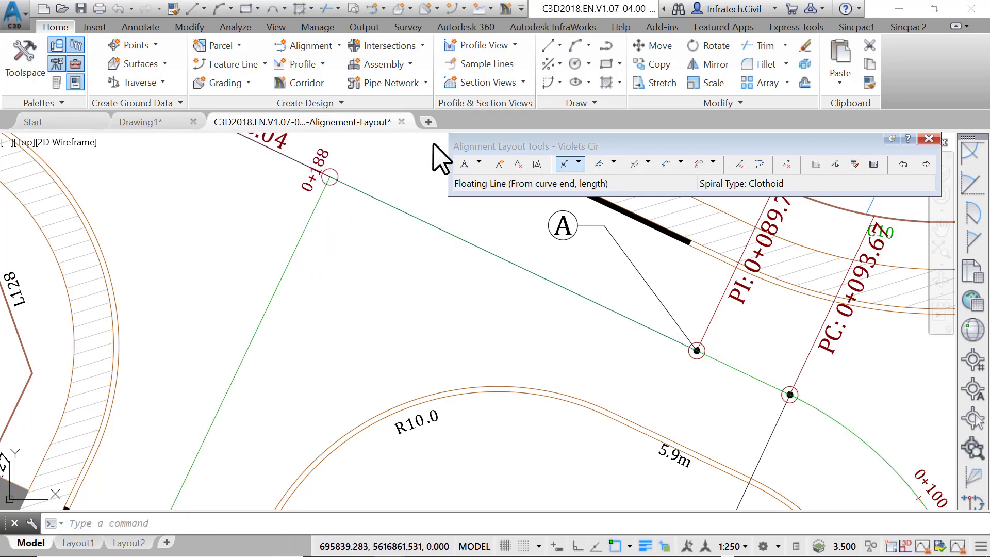
pyautogui.scroll(-5, 342, 228)
pyautogui.scroll(-3, 334, 324)
pyautogui.scroll(6, 387, 412)
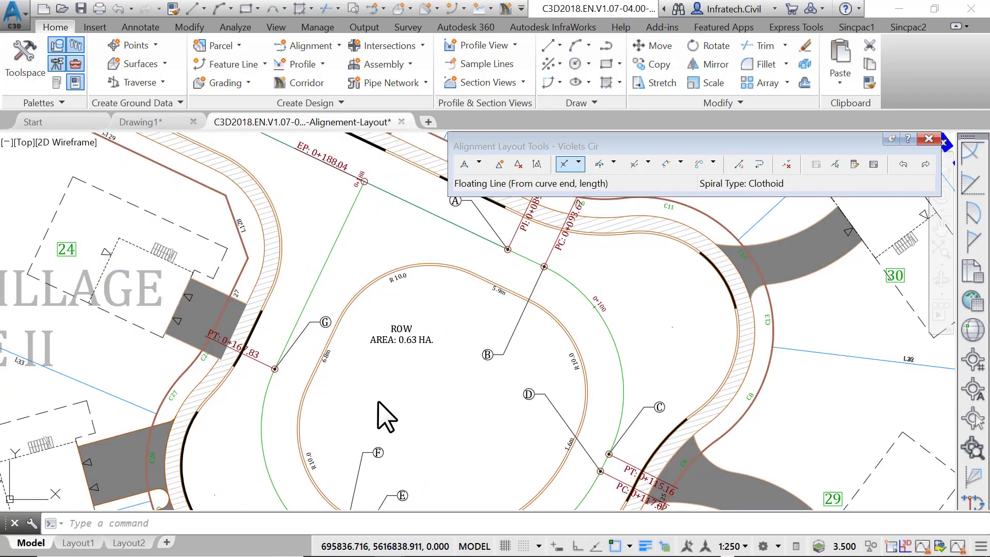
pyautogui.scroll(-2, 378, 402)
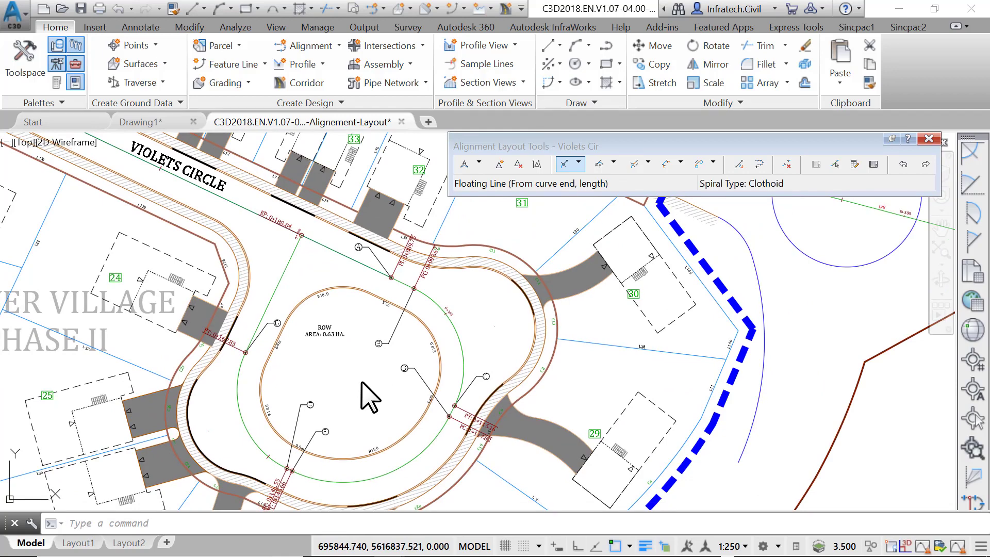
pyautogui.click(874, 171)
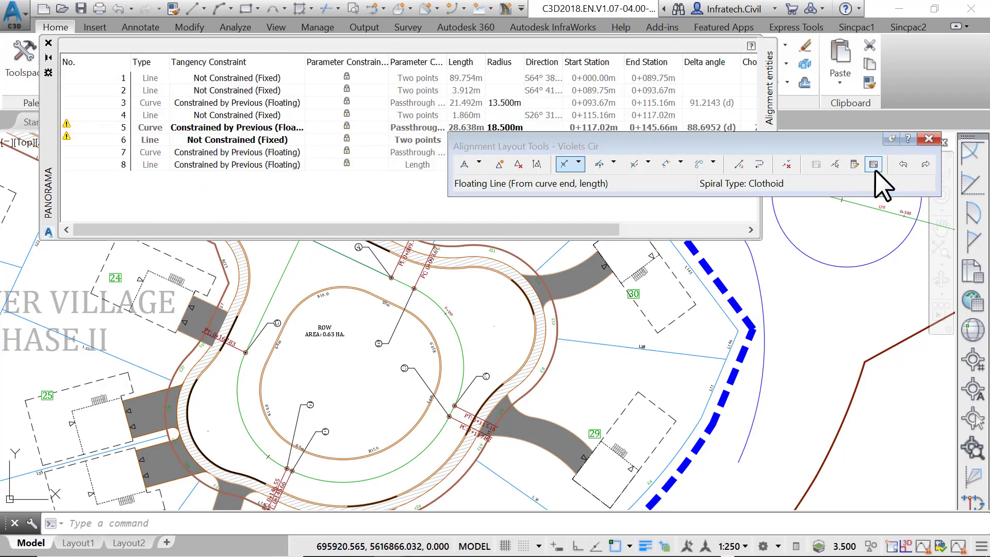
pyautogui.moveTo(783, 140); pyautogui.dragTo(801, 281)
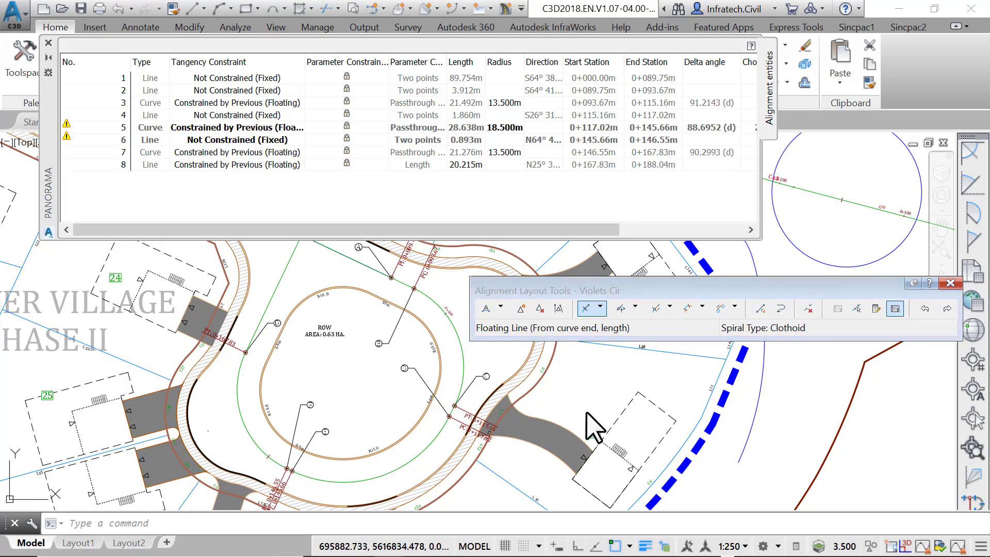
pyautogui.scroll(2, 580, 433)
pyautogui.scroll(3, 423, 462)
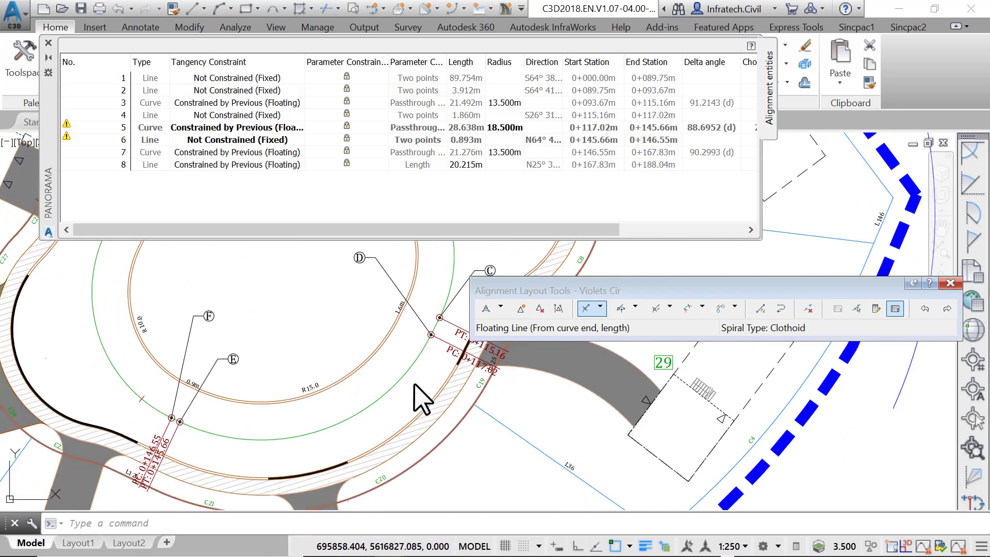
pyautogui.scroll(-2, 380, 333)
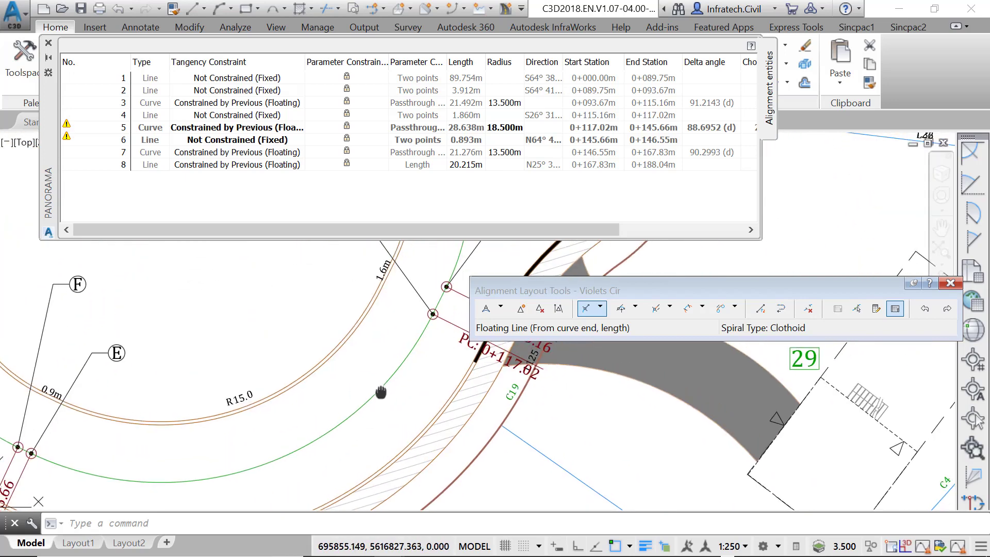
pyautogui.scroll(-2, 384, 402)
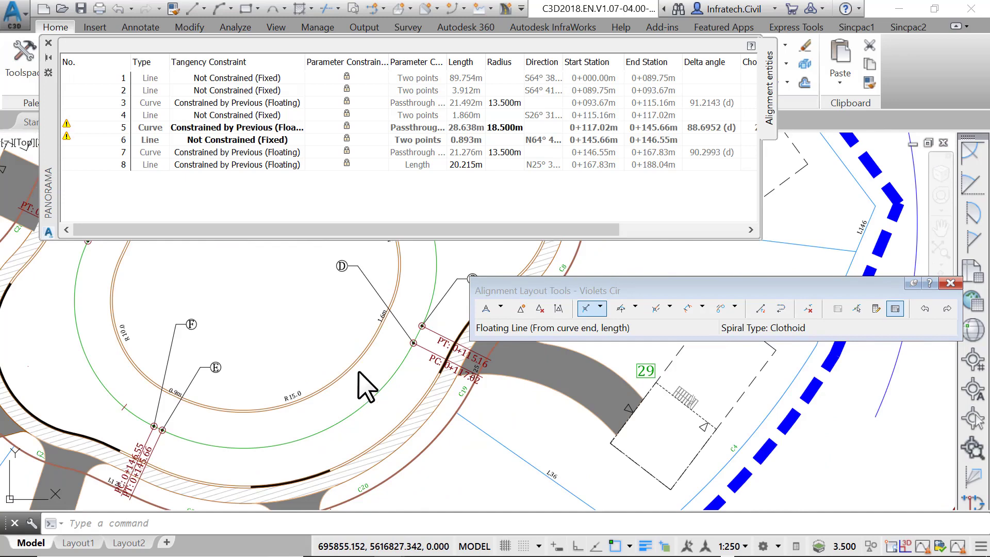
pyautogui.click(109, 114)
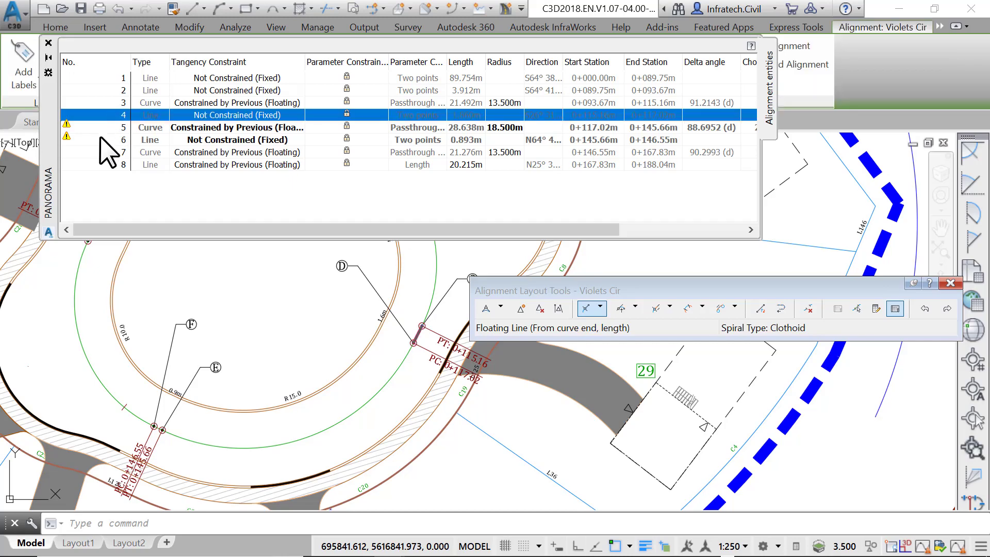
pyautogui.click(98, 138)
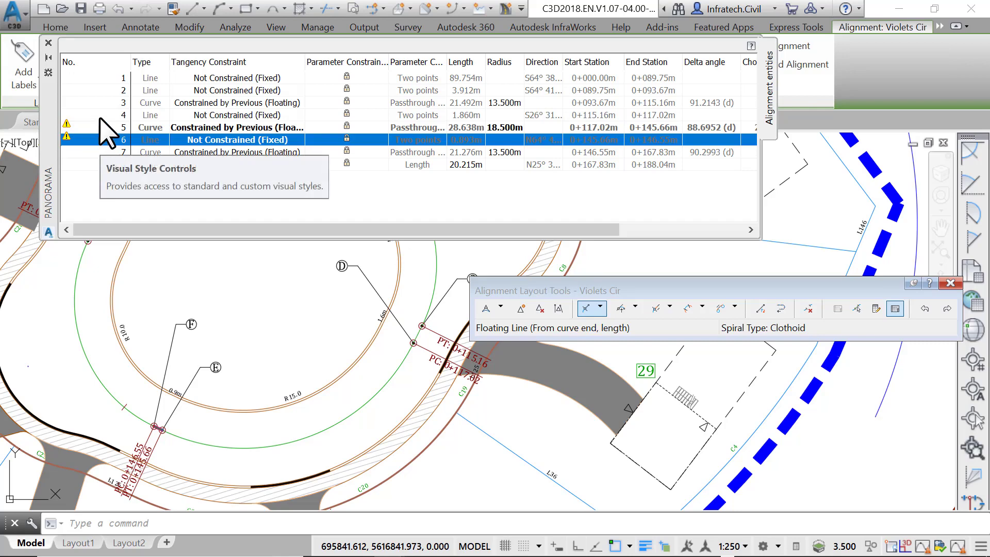
pyautogui.click(99, 117)
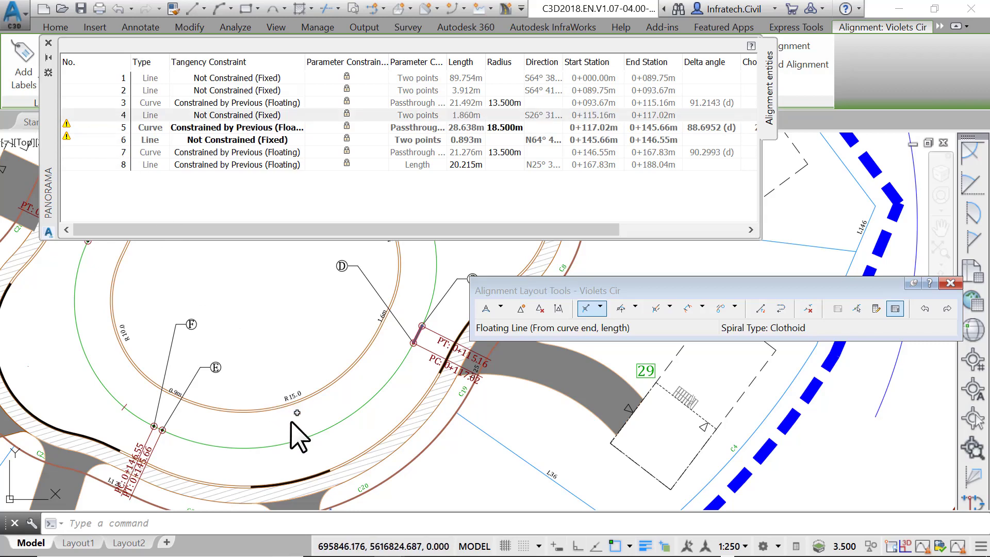
# Step: Enable Check for tangency between elements in Violets Cir's Alignment Properties design criteria
pyautogui.click(302, 438)
pyautogui.rightClick(301, 438)
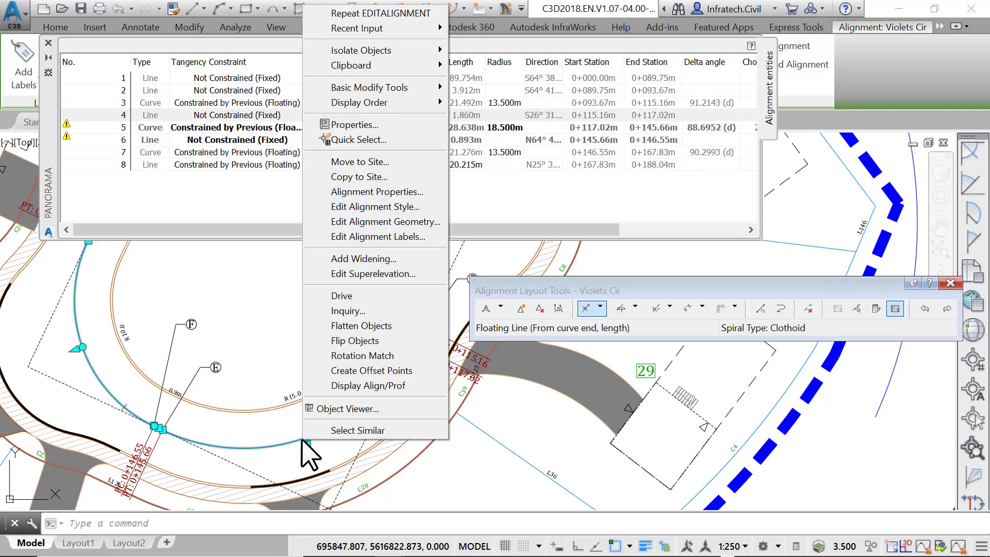
pyautogui.click(389, 193)
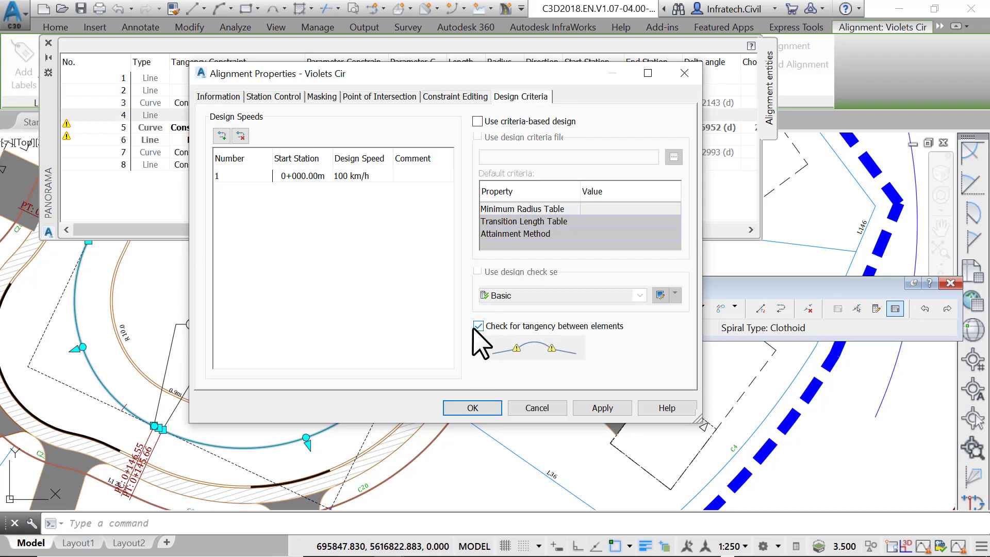
pyautogui.click(480, 406)
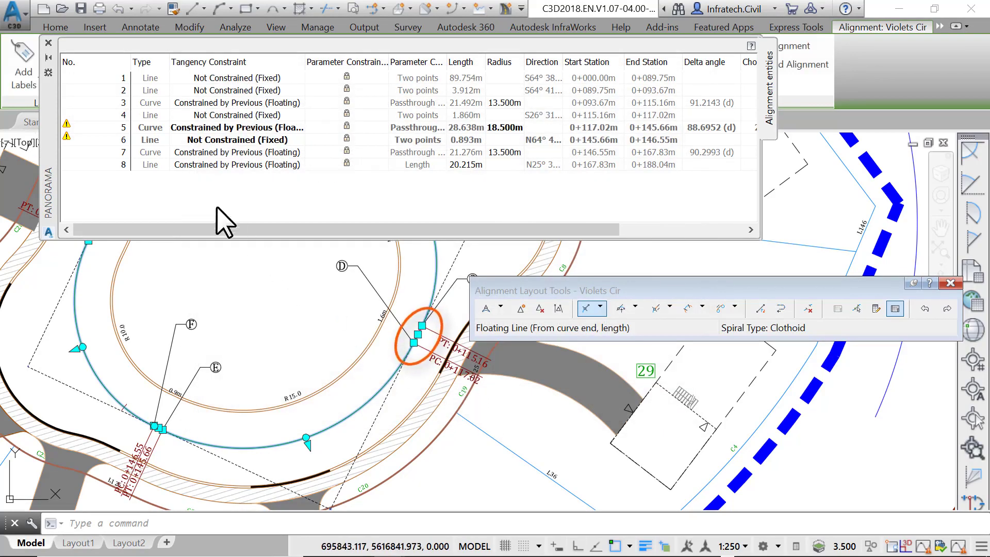
pyautogui.click(118, 116)
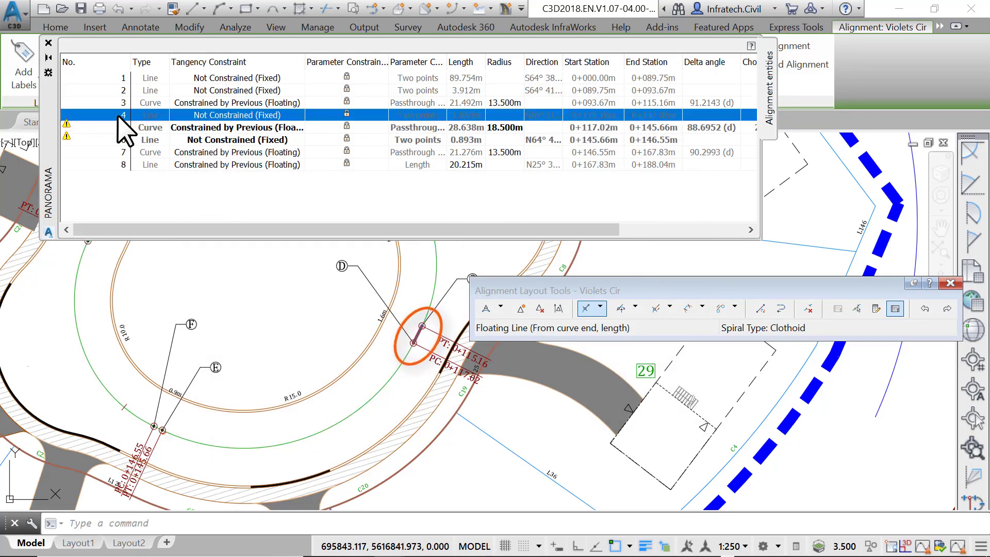
pyautogui.click(121, 154)
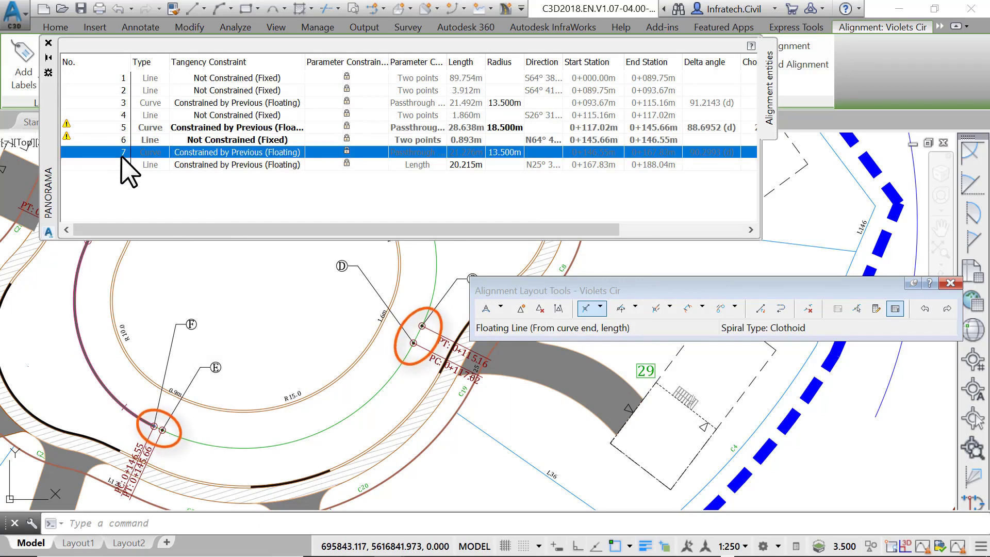
pyautogui.click(121, 141)
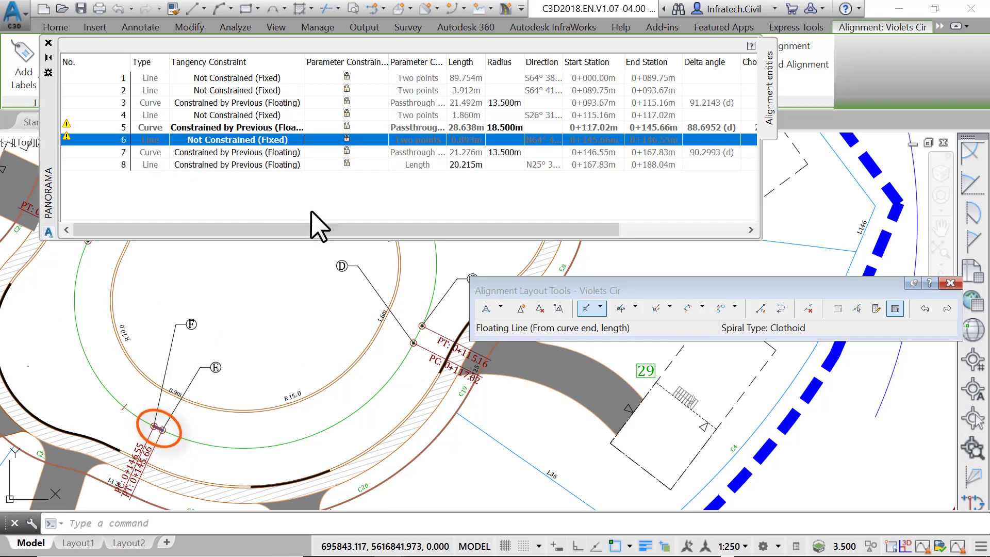
# Step: Delete alignment entity 4 and every sub-entity after it
pyautogui.click(808, 308)
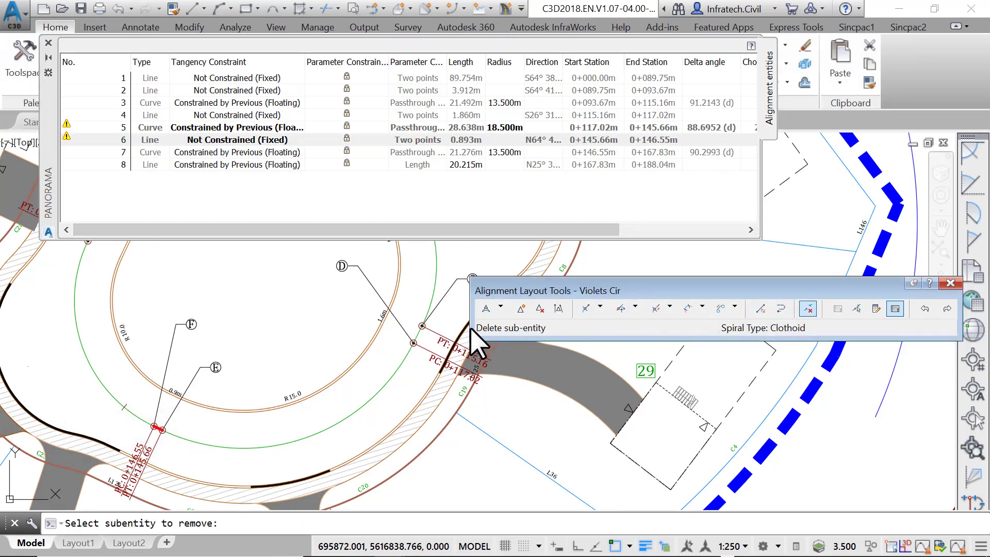
pyautogui.click(417, 334)
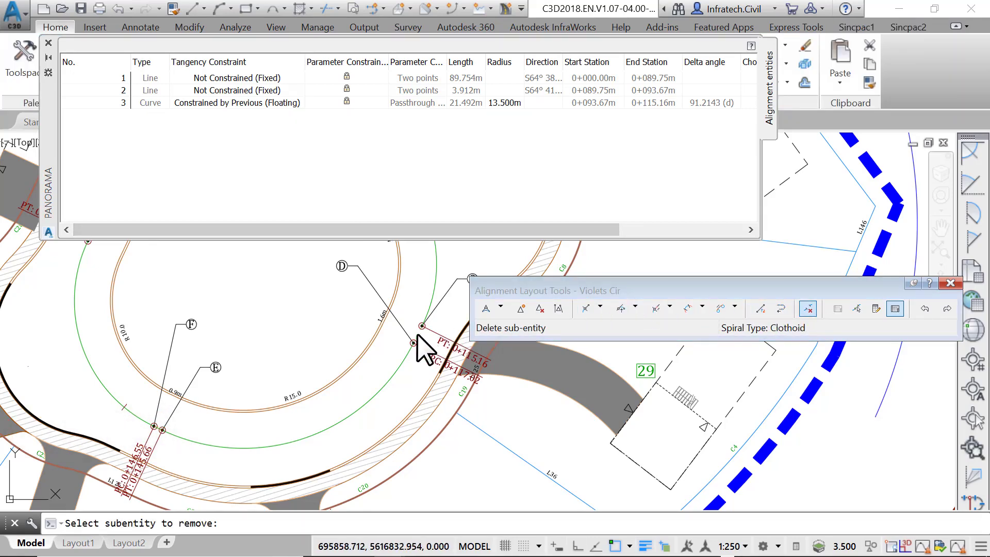
pyautogui.scroll(5, 154, 427)
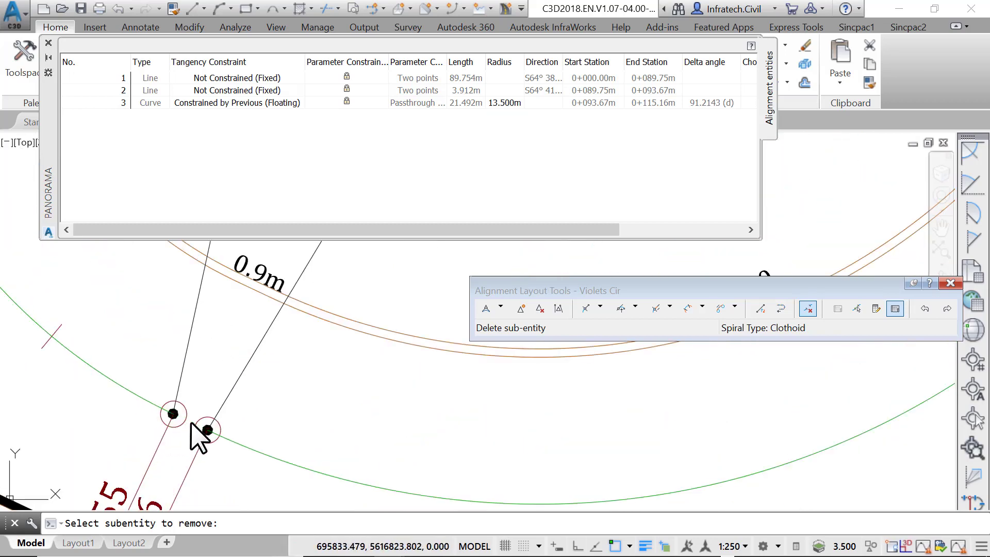
# Step: Add a floating line from the green curve through the curve's endpoint
pyautogui.click(600, 308)
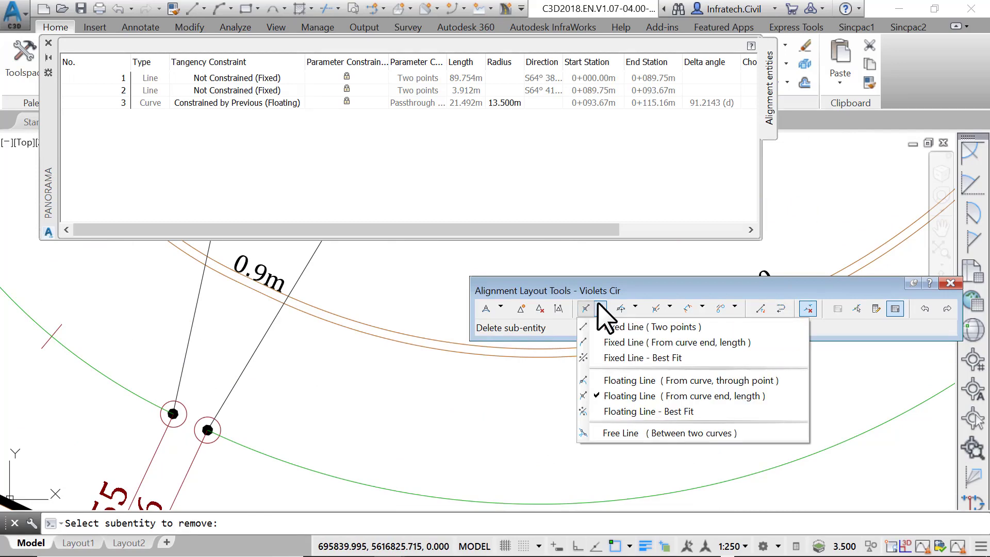
pyautogui.click(639, 380)
pyautogui.scroll(-4, 515, 412)
pyautogui.scroll(4, 433, 476)
pyautogui.write('e')
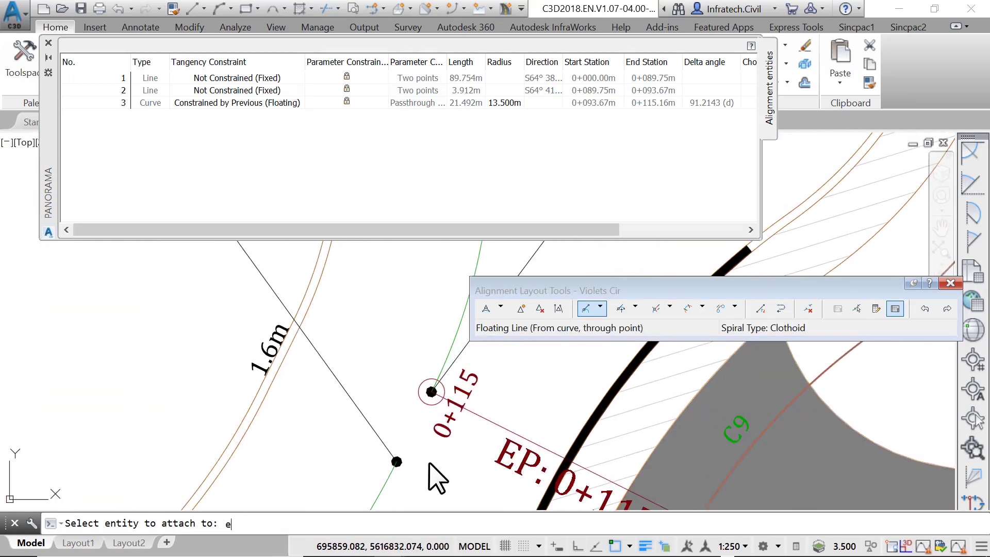
pyautogui.click(461, 283)
pyautogui.scroll(2, 450, 412)
pyautogui.write('en')
pyautogui.press('Return')
pyautogui.click(453, 419)
pyautogui.scroll(-3, 454, 418)
# Step: Add another floating line from the green curve through its endpoint, then finish
pyautogui.click(600, 308)
pyautogui.click(639, 380)
pyautogui.scroll(4, 452, 441)
pyautogui.scroll(-4, 397, 442)
pyautogui.scroll(1, 398, 441)
pyautogui.write('end')
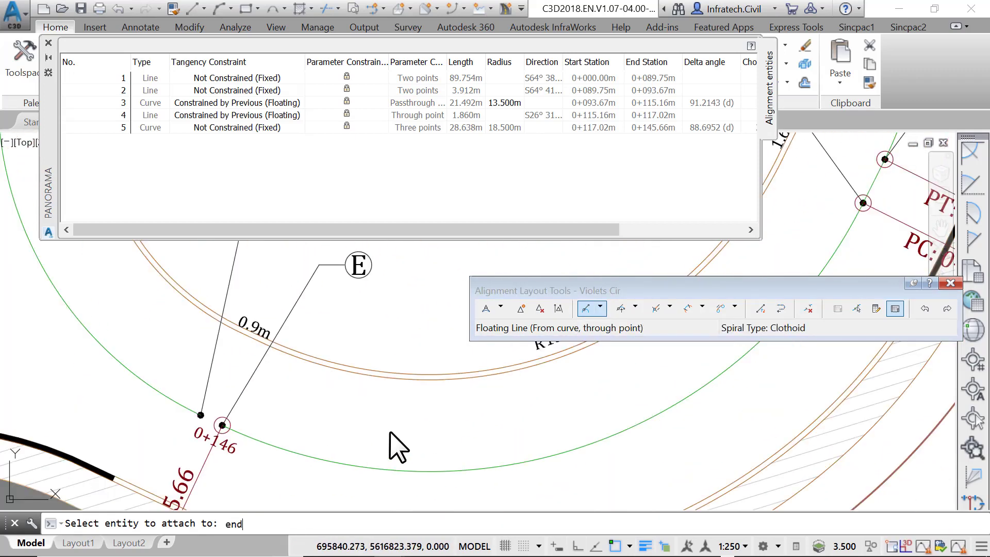
pyautogui.press('Return')
pyautogui.click(292, 444)
pyautogui.scroll(2, 180, 456)
pyautogui.write('end point: e')
pyautogui.press('Return')
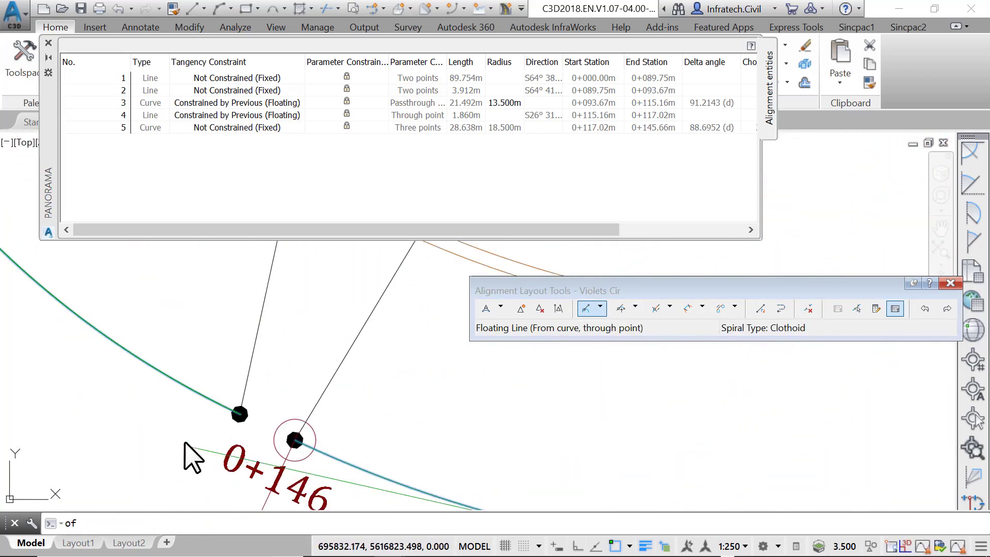
pyautogui.click(186, 443)
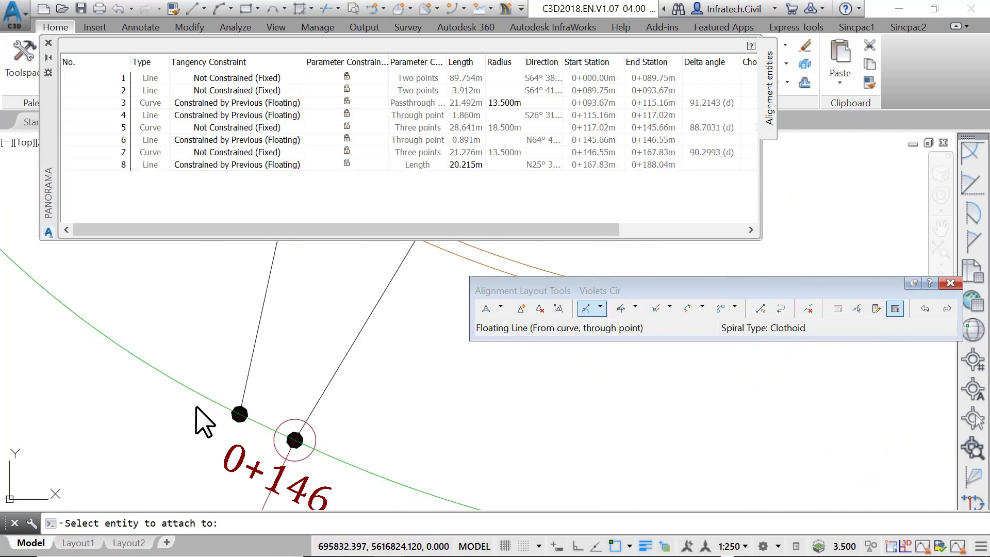
pyautogui.press('Escape')
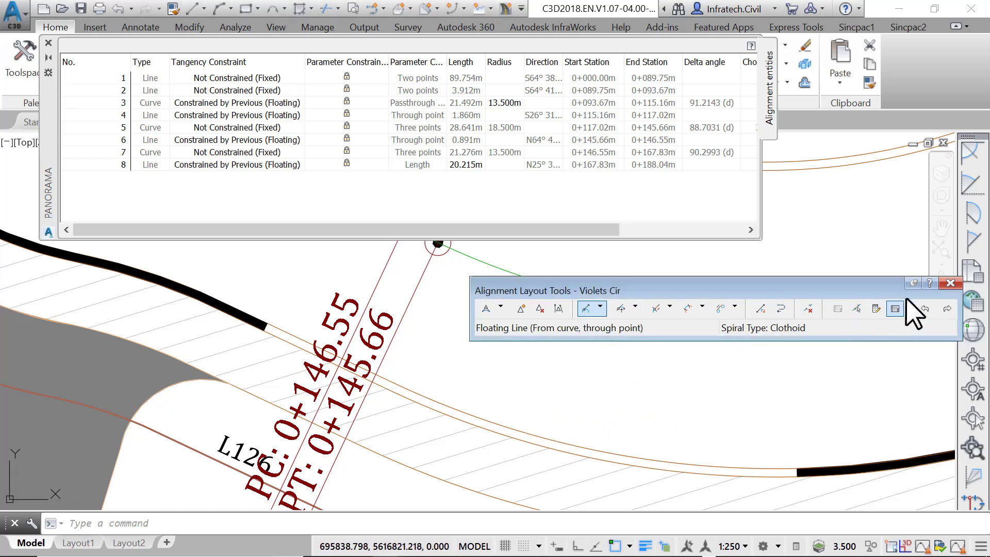
# Step: Close the Violets Cir layout tools and move to the Rose Drive junction near C42
pyautogui.click(950, 283)
pyautogui.scroll(-4, 767, 312)
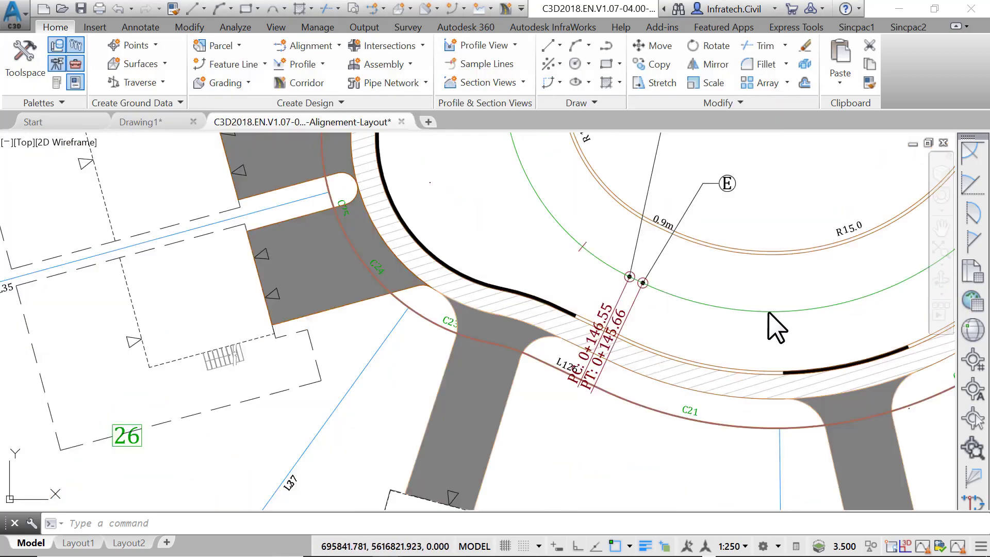
pyautogui.scroll(-2, 601, 237)
pyautogui.moveTo(515, 103); pyautogui.dragTo(495, 495, button='middle')
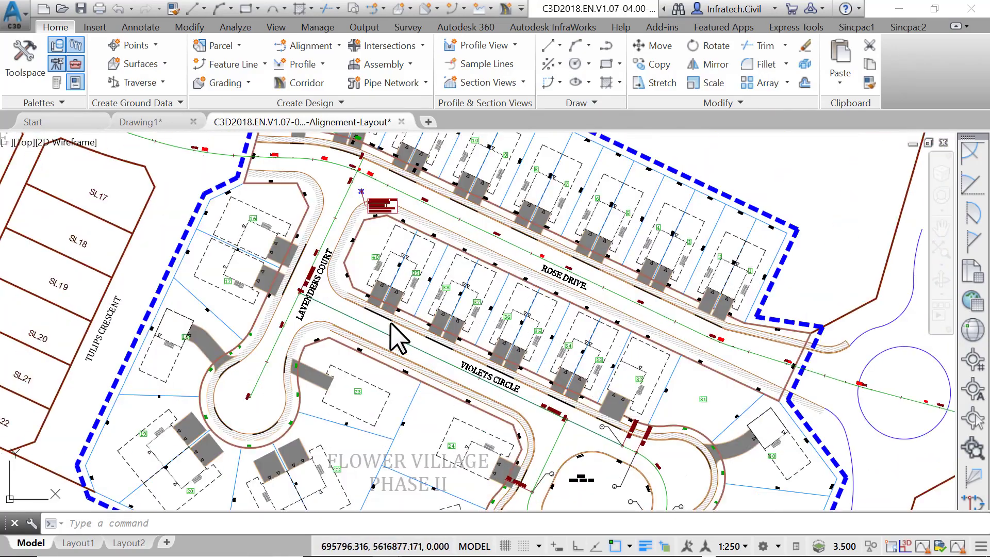
pyautogui.scroll(3, 345, 221)
pyautogui.scroll(-2, 348, 224)
pyautogui.moveTo(348, 227); pyautogui.dragTo(346, 260, button='middle')
pyautogui.scroll(5, 342, 305)
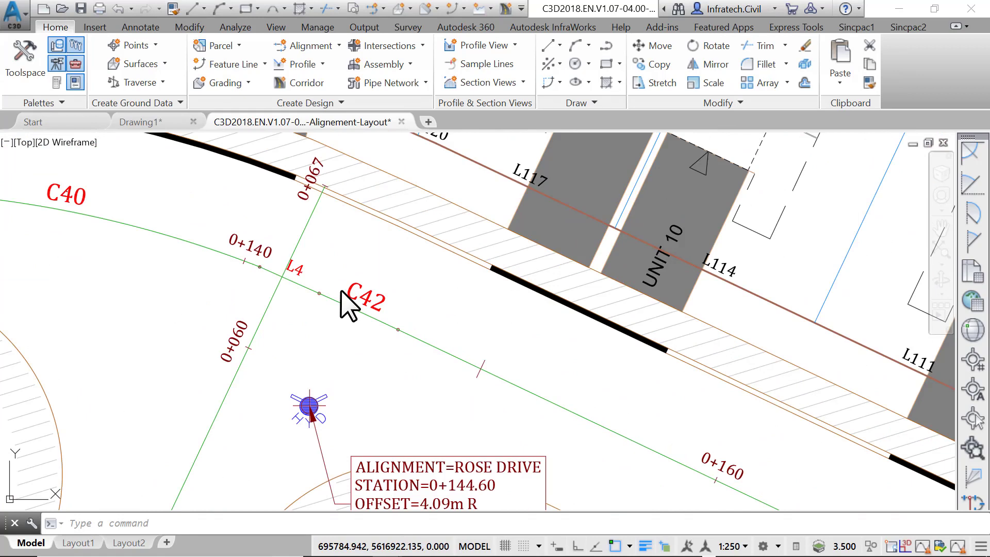
# Step: Edit Lavender Court's geometry and insert a PI partway along its straight tangent
pyautogui.click(316, 213)
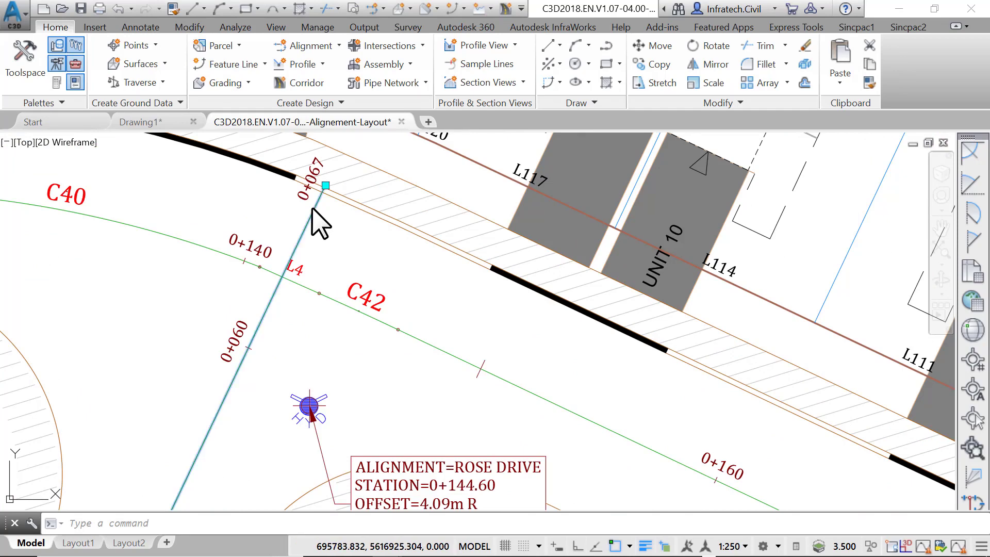
pyautogui.rightClick(316, 213)
pyautogui.click(396, 339)
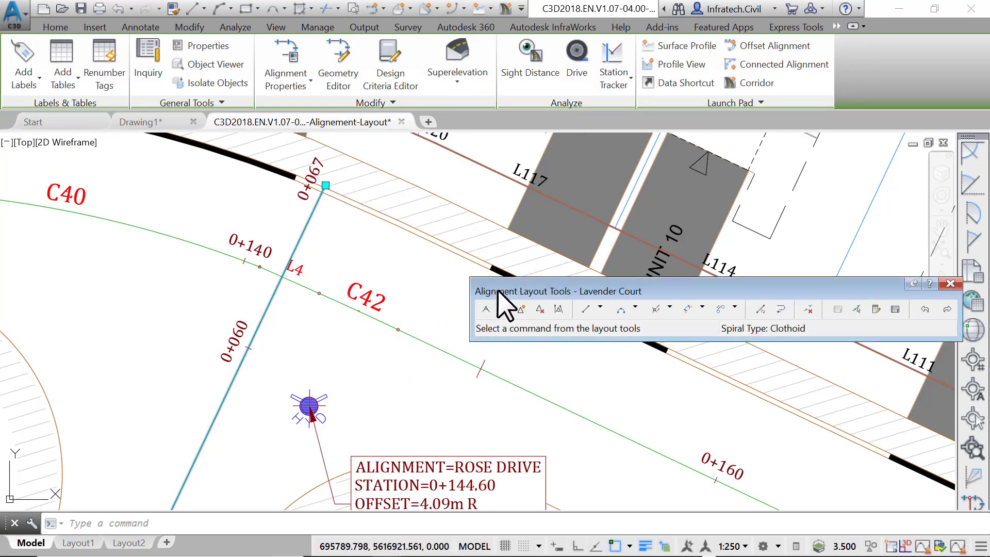
pyautogui.moveTo(493, 283); pyautogui.dragTo(491, 149)
pyautogui.click(514, 166)
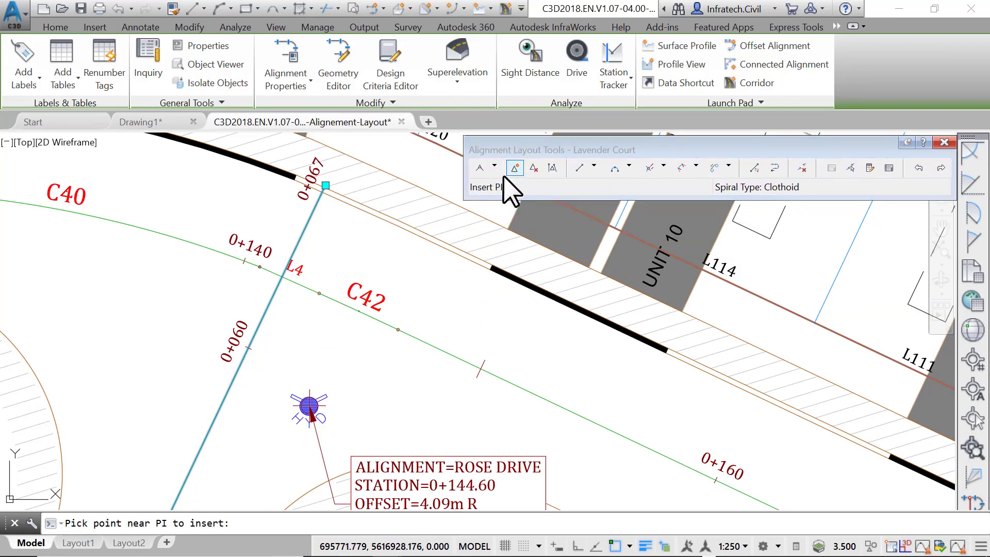
pyautogui.click(283, 277)
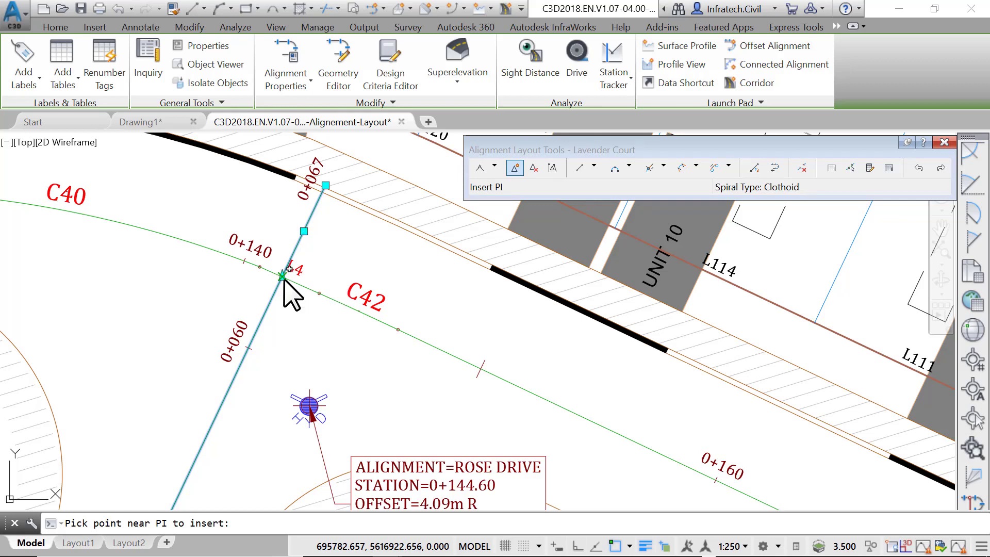